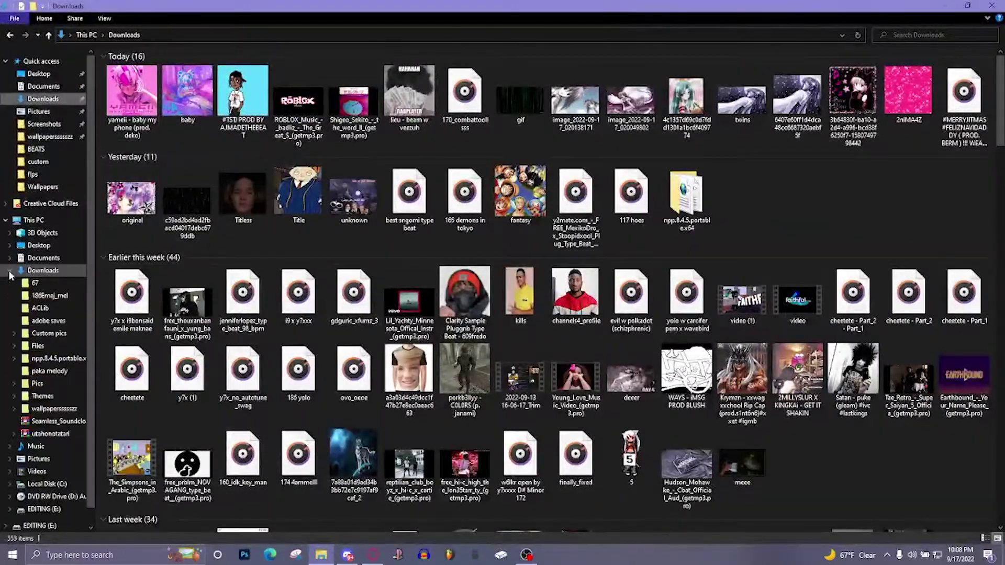
# Browse from This PC through Local Disk (C:) to Image-Line's FL Studio 20 Artwork folder.
pyautogui.click(47, 284)
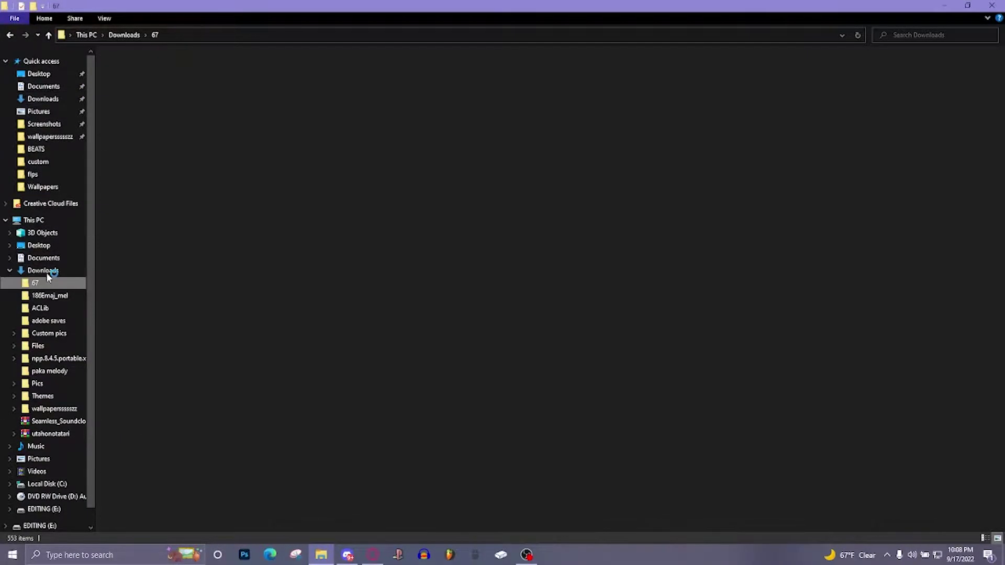
pyautogui.click(34, 220)
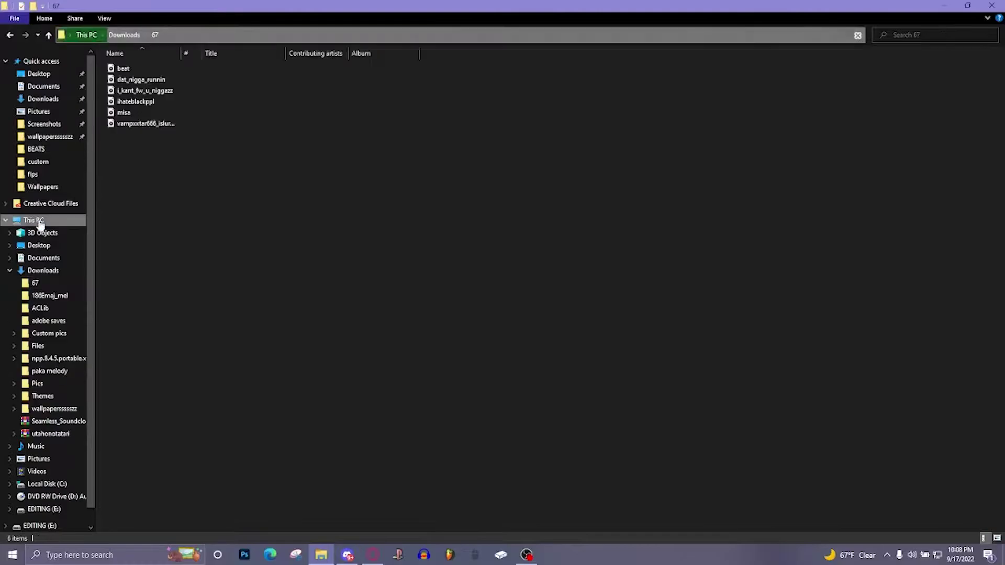
pyautogui.click(459, 263)
pyautogui.doubleClick(459, 261)
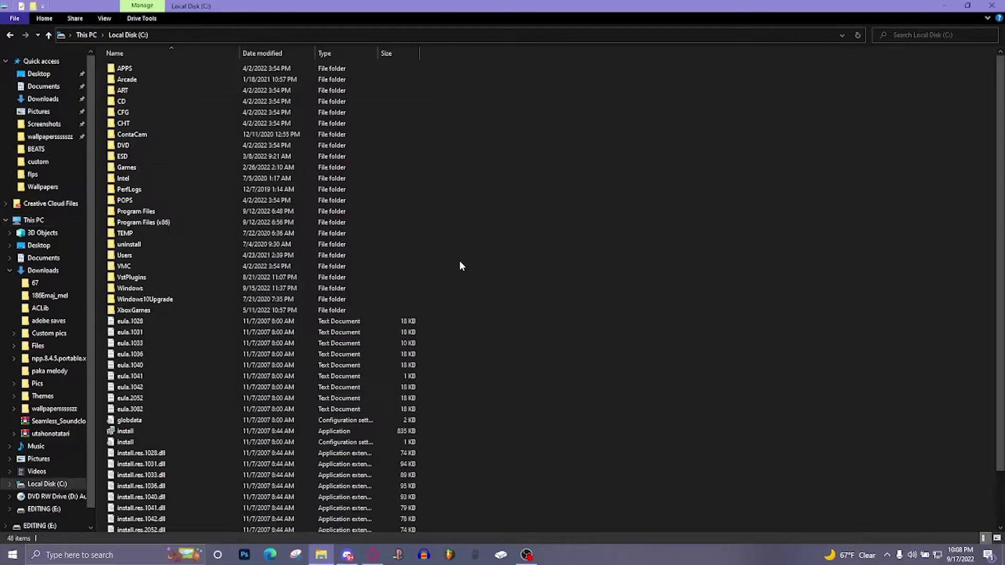
pyautogui.doubleClick(189, 223)
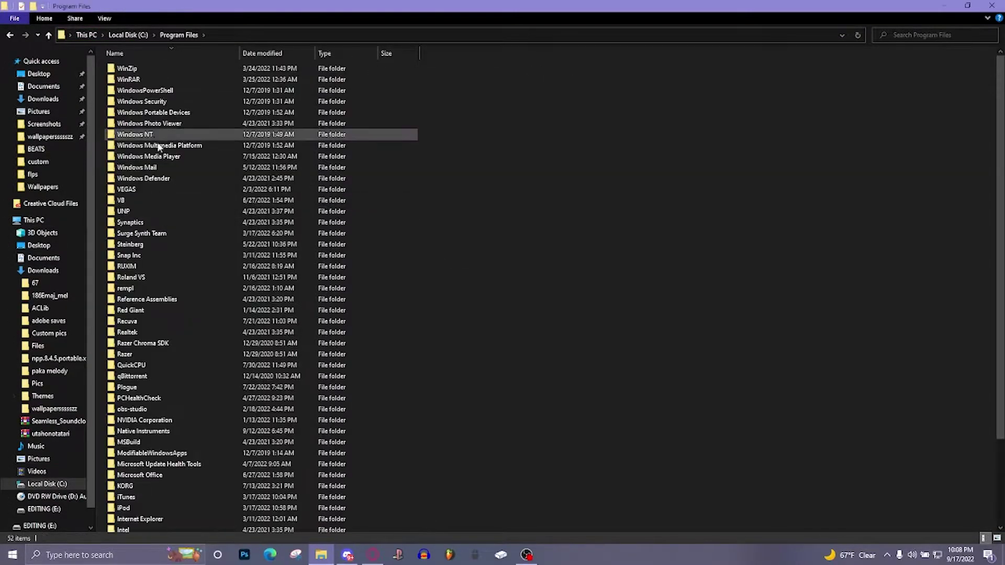
pyautogui.scroll(-3, 167, 323)
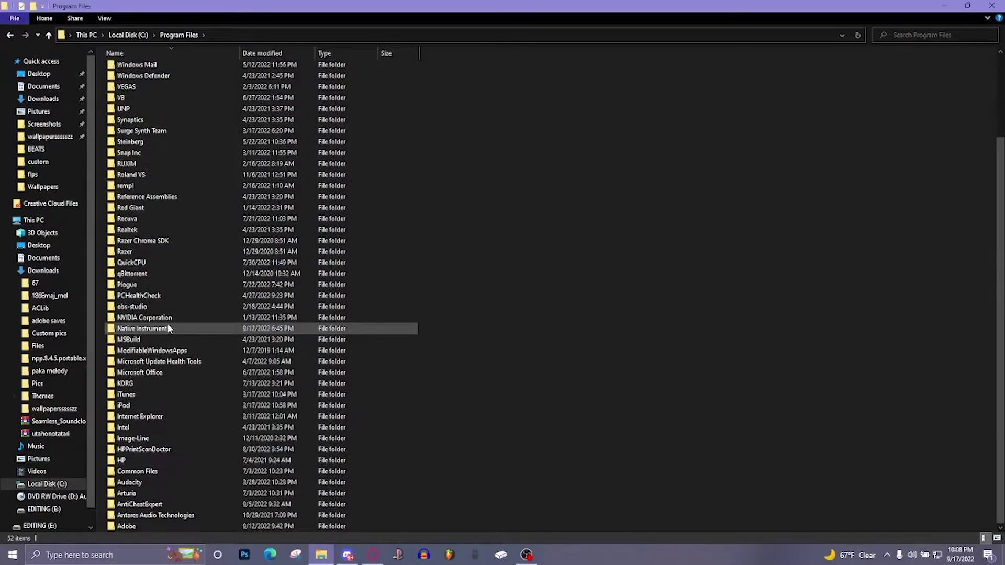
pyautogui.doubleClick(160, 440)
pyautogui.doubleClick(157, 68)
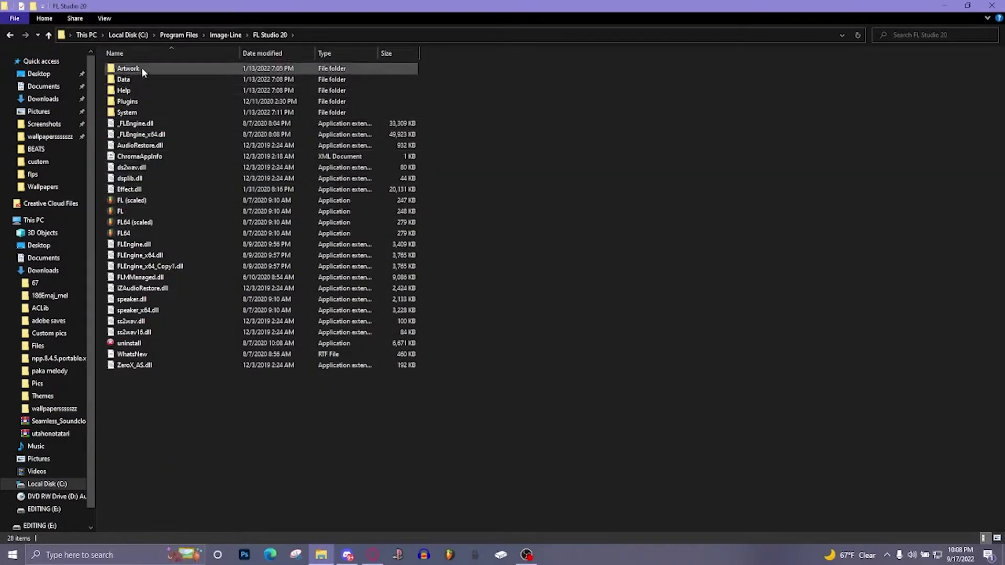
pyautogui.doubleClick(141, 69)
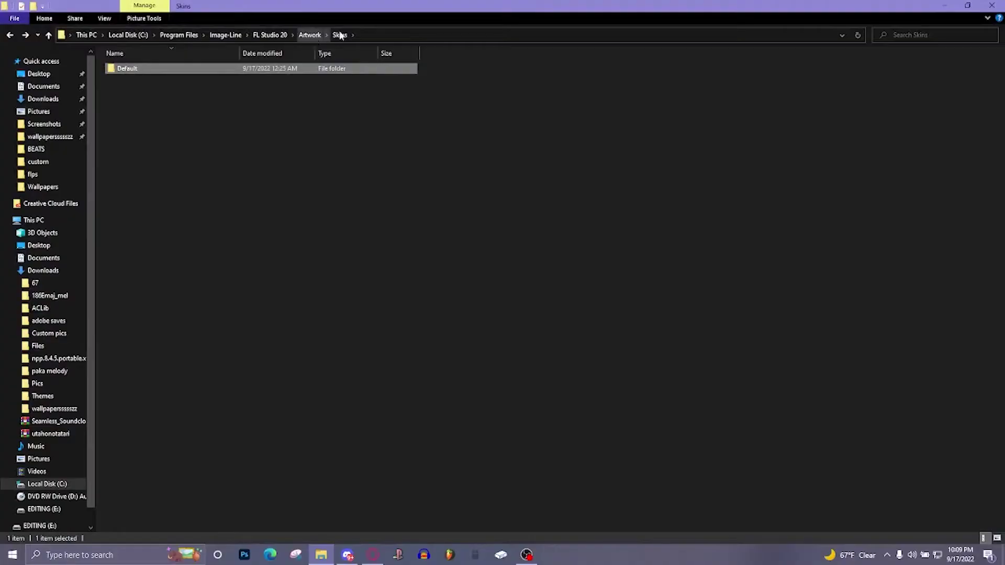
pyautogui.doubleClick(155, 70)
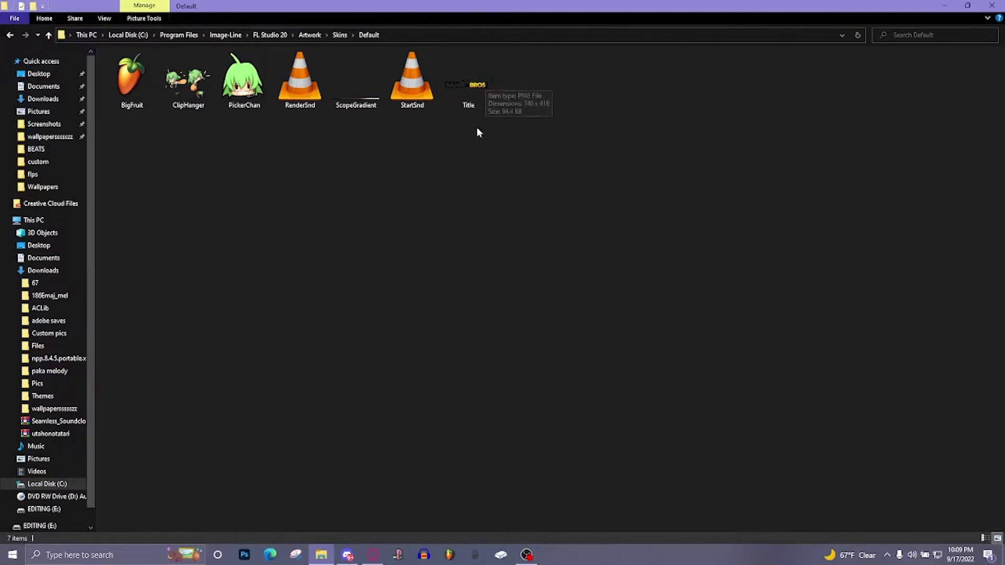
pyautogui.rightClick(667, 166)
pyautogui.click(712, 204)
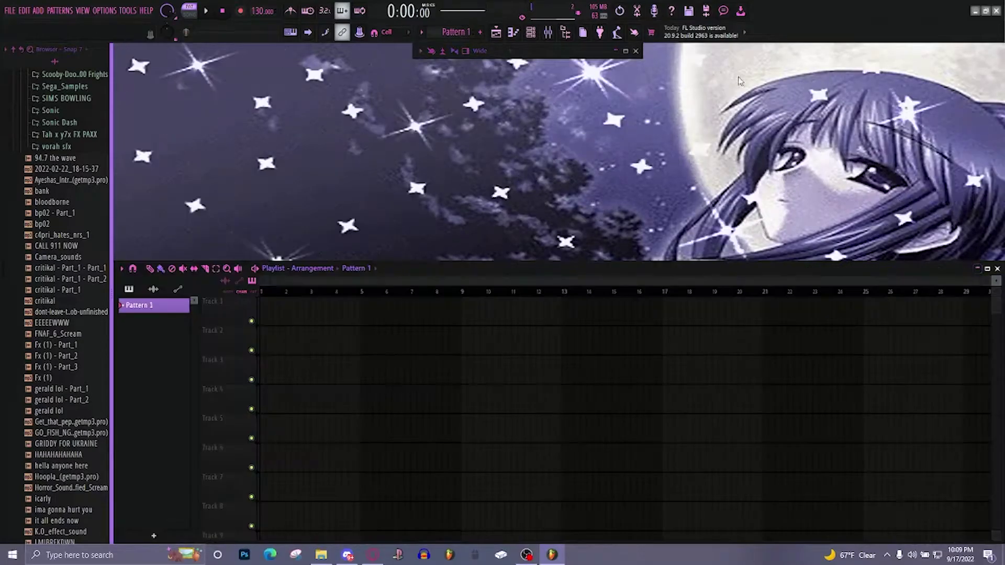
# Expand the Mixer window, then close FL Studio 20.
pyautogui.click(614, 51)
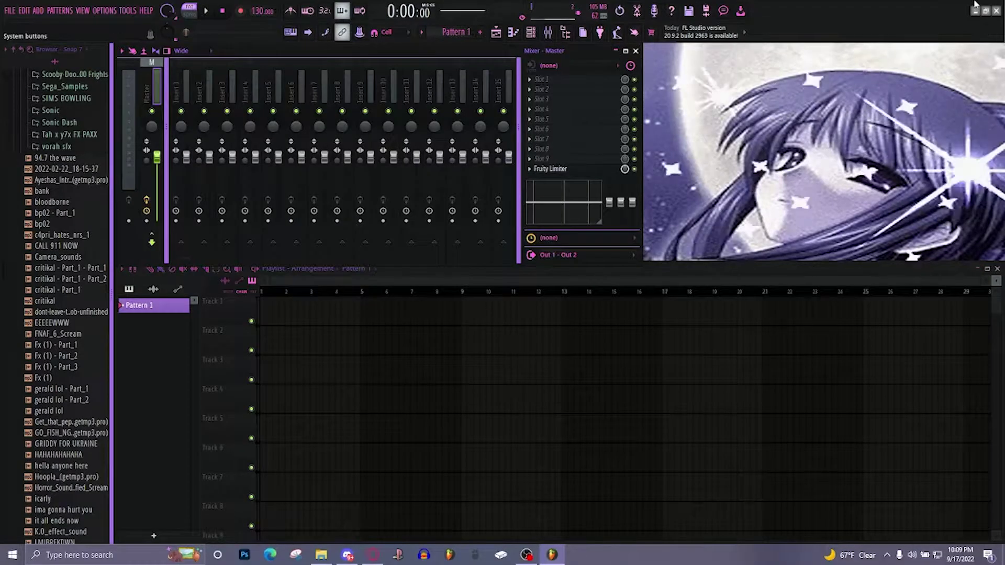
pyautogui.click(997, 13)
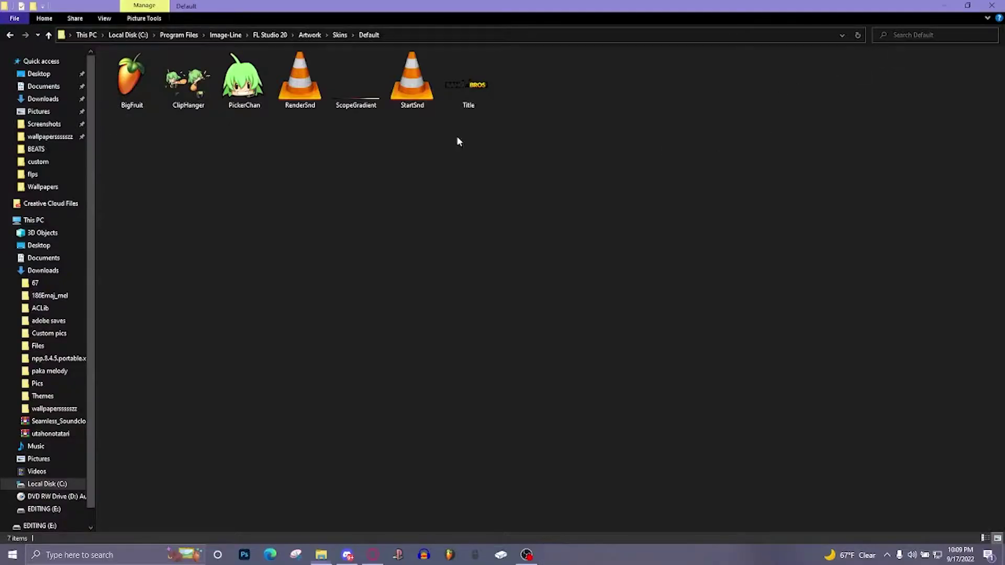
# Go to FL Studio 20's Artwork\Wallpapers\custom folder and bring up the 2dso file's menu.
pyautogui.click(302, 35)
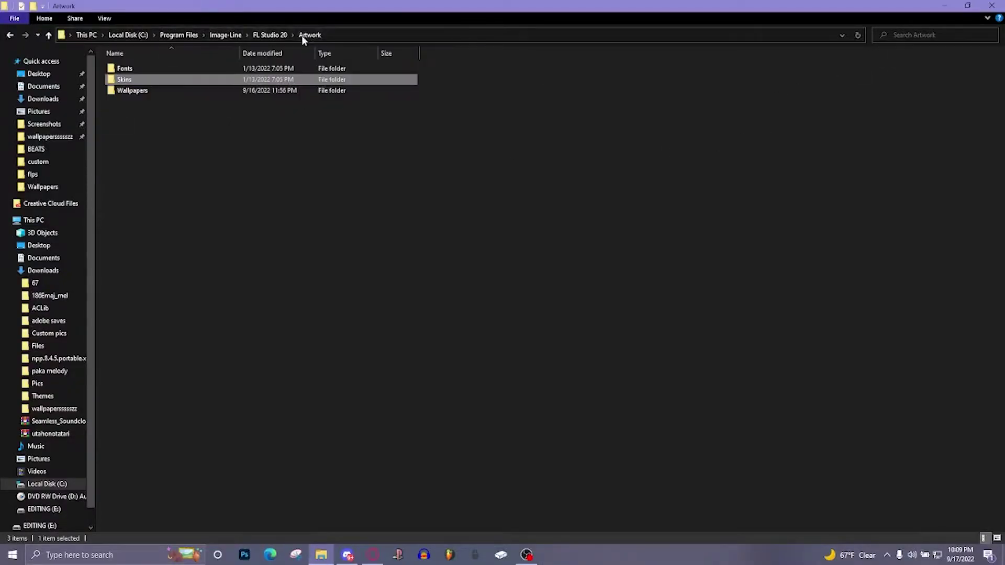
pyautogui.click(264, 36)
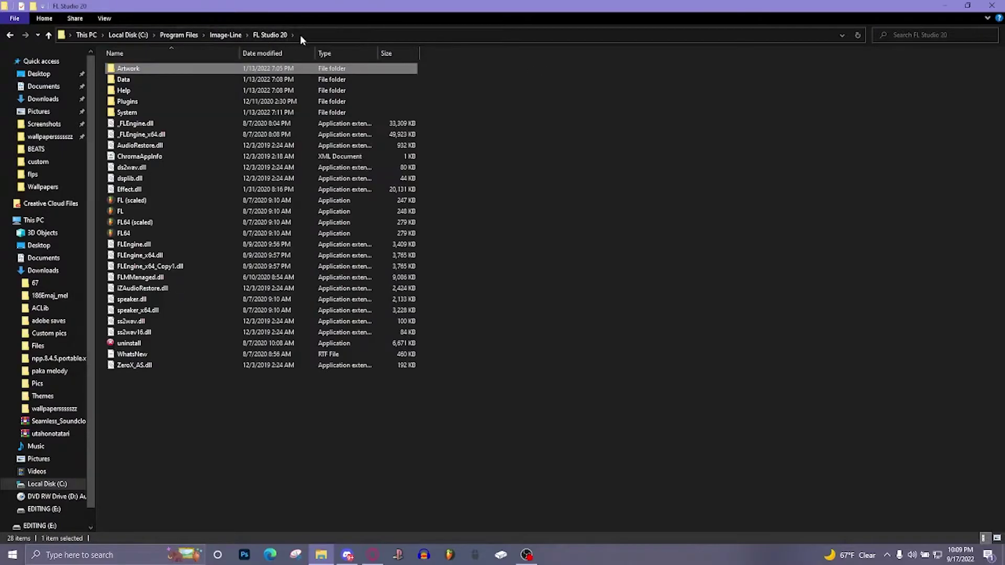
pyautogui.doubleClick(195, 69)
pyautogui.doubleClick(147, 89)
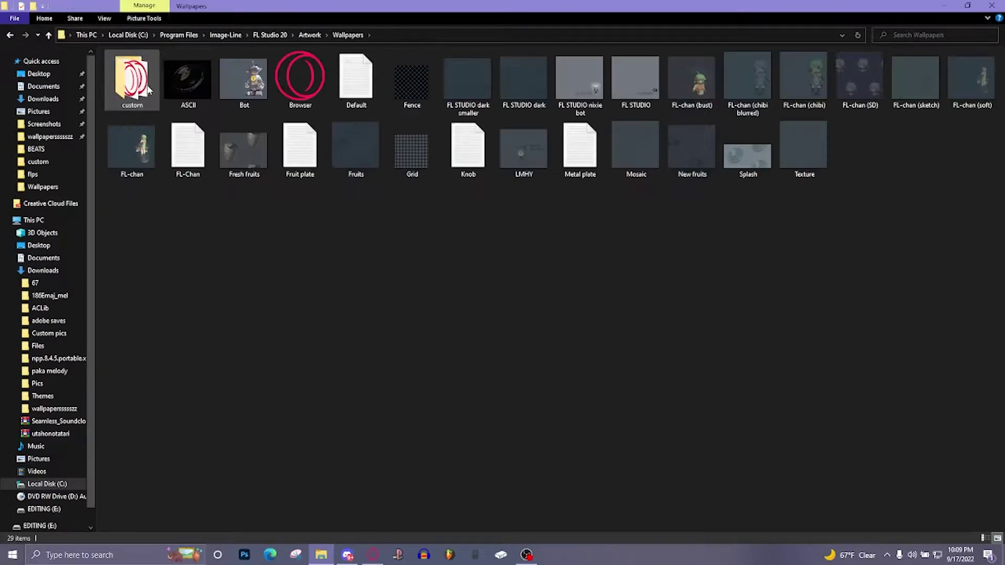
pyautogui.doubleClick(154, 77)
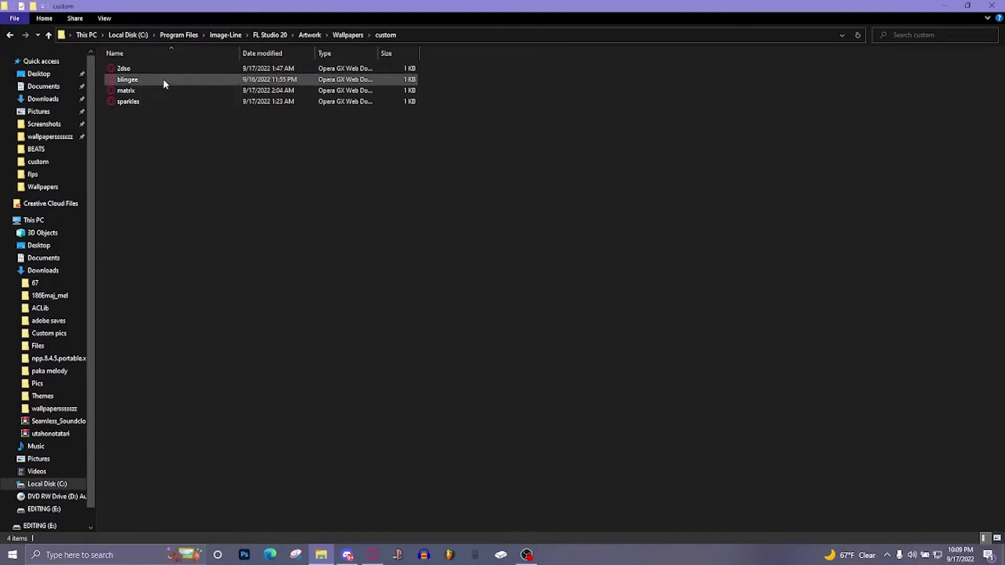
pyautogui.click(154, 68)
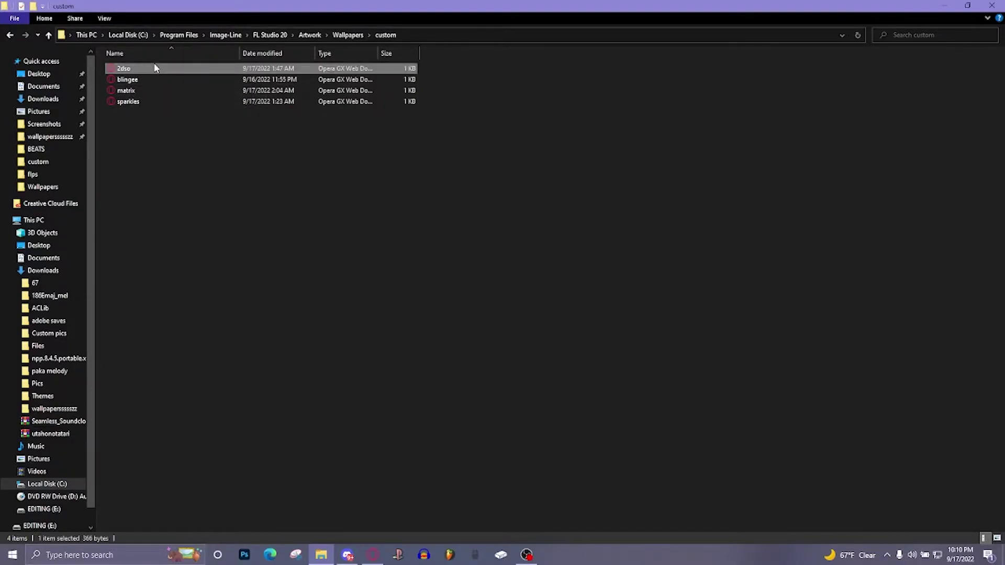
pyautogui.rightClick(155, 67)
pyautogui.click(435, 229)
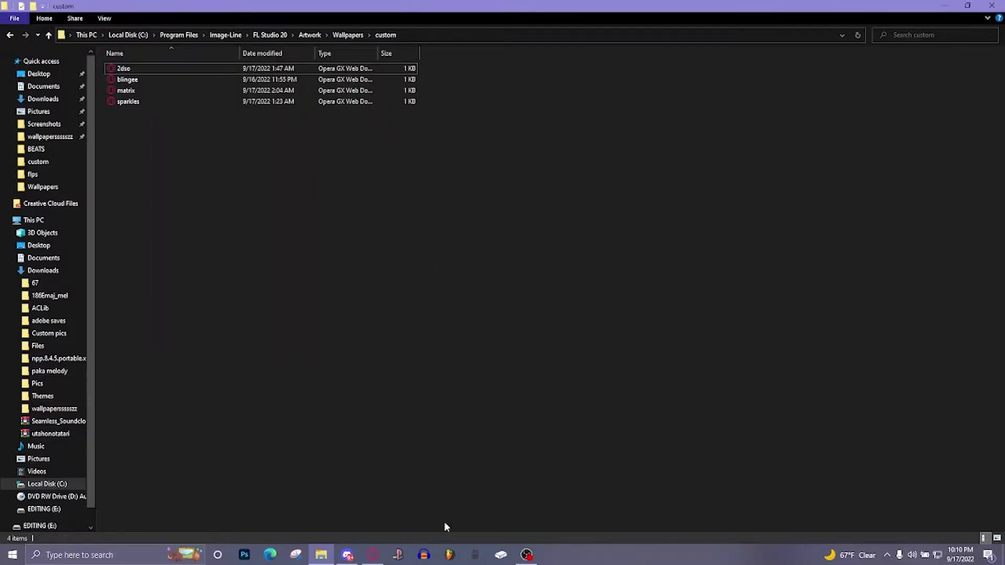
pyautogui.click(372, 555)
pyautogui.click(844, 8)
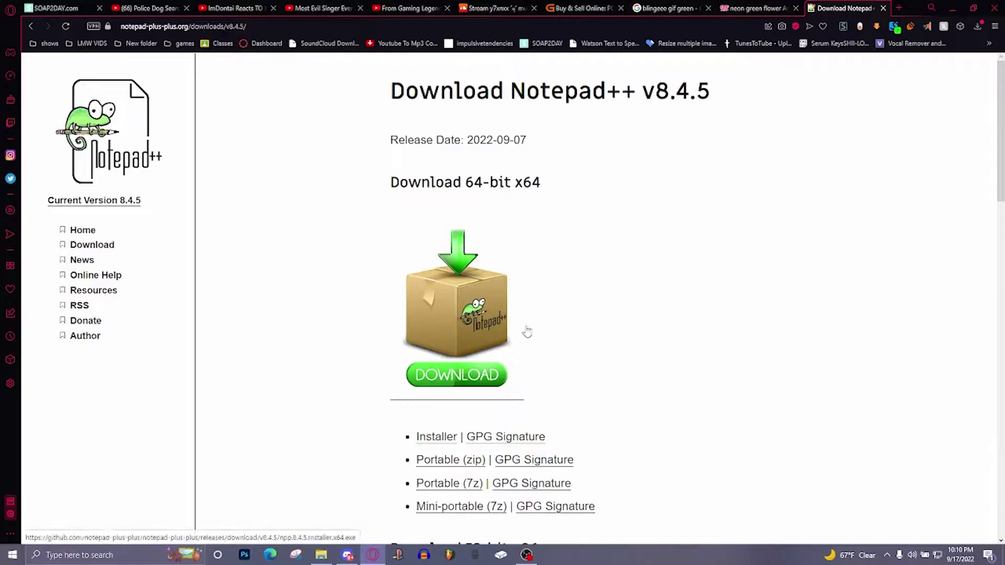
pyautogui.scroll(-1, 510, 314)
pyautogui.scroll(1, 493, 291)
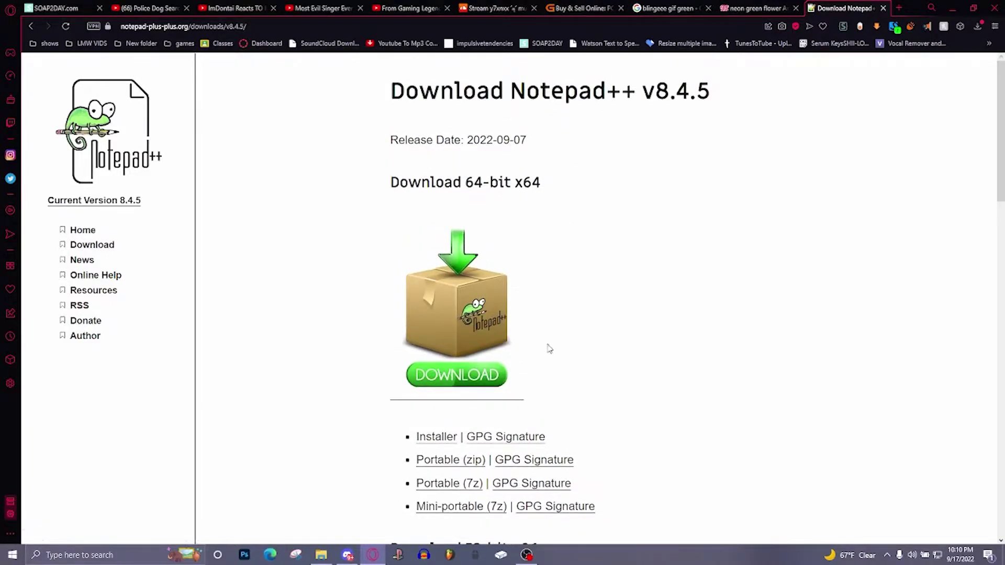
pyautogui.click(961, 5)
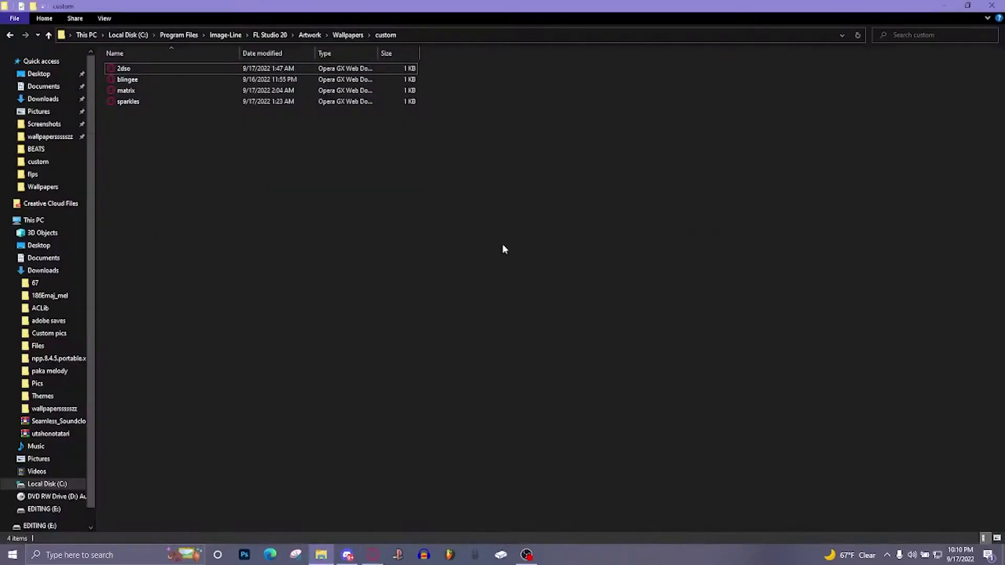
# Open 2dso.html in Notepad++ to review its twins.gif body background.
pyautogui.click(172, 70)
pyautogui.rightClick(172, 68)
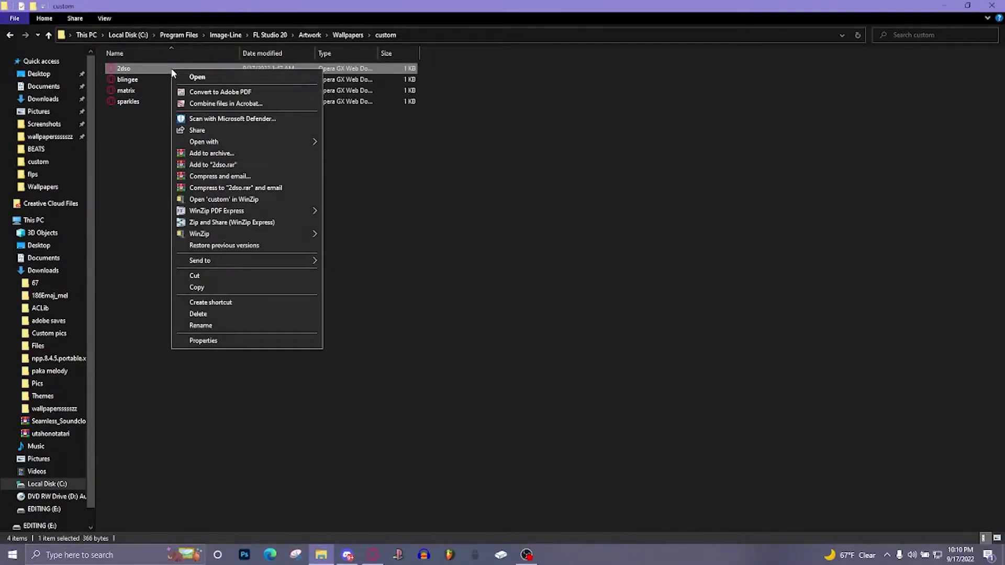
pyautogui.click(226, 134)
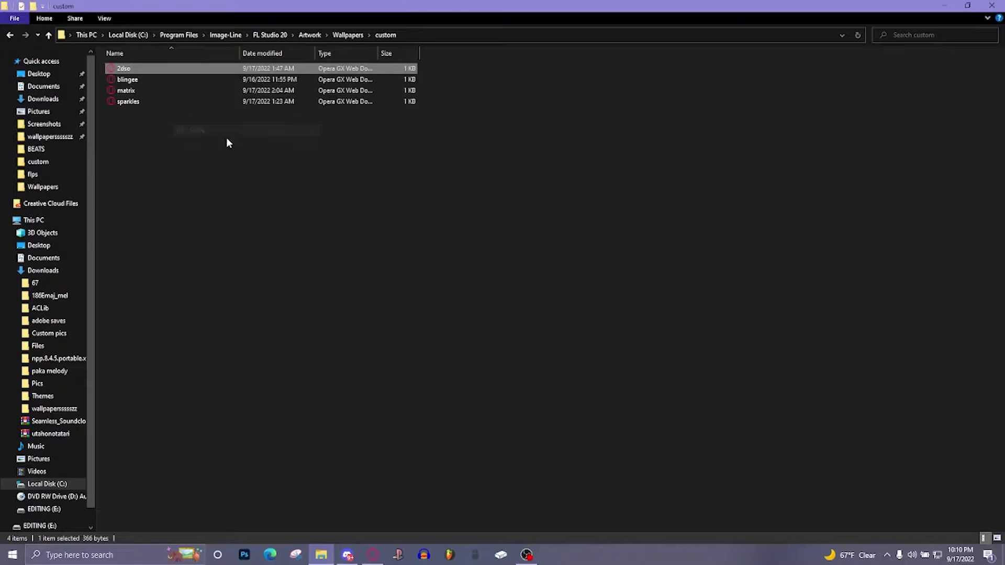
pyautogui.press('Escape')
pyautogui.rightClick(147, 67)
pyautogui.moveTo(181, 139)
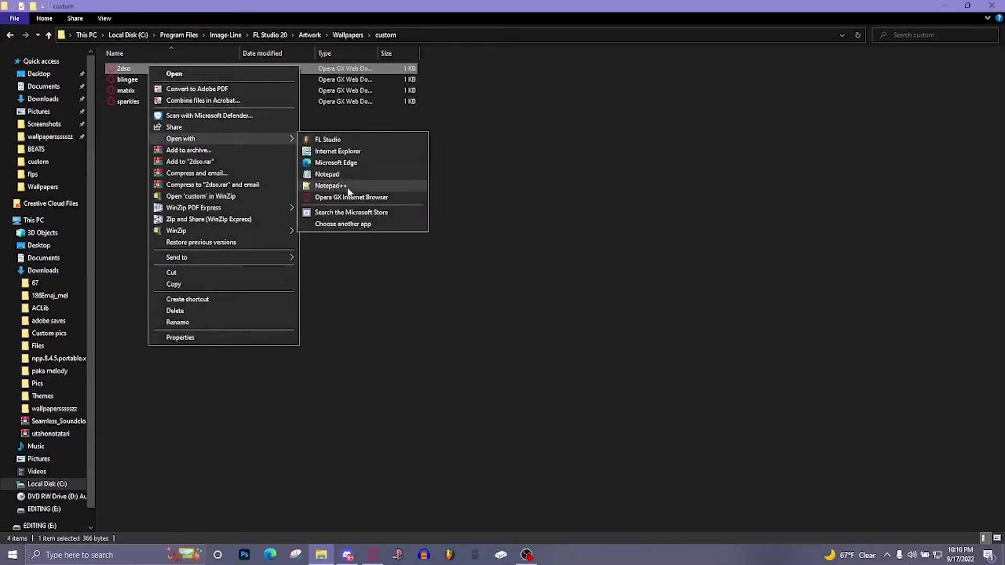
pyautogui.click(347, 189)
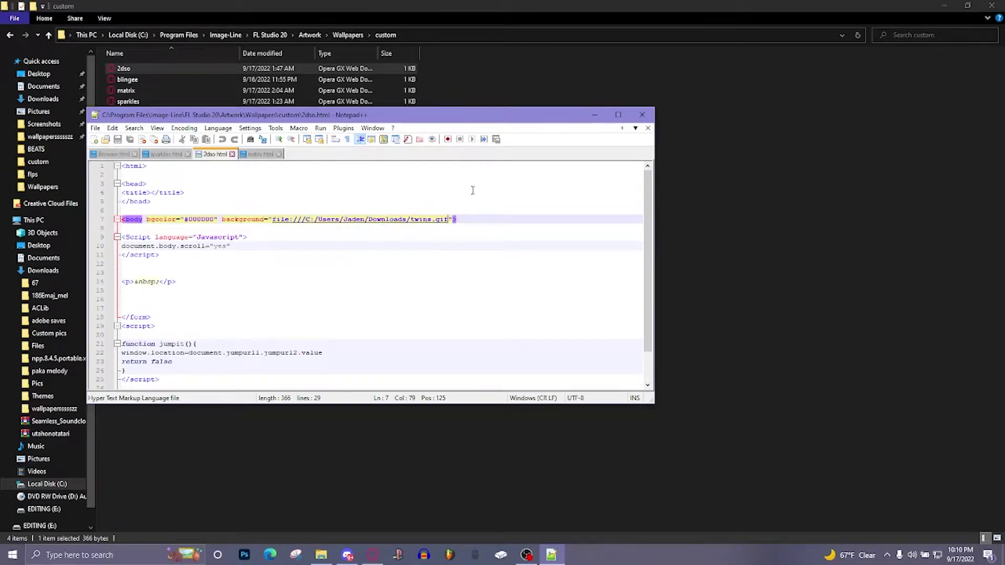
# Close Notepad++ and open the neon green flower Blingee image in a new Opera GX tab.
pyautogui.click(640, 116)
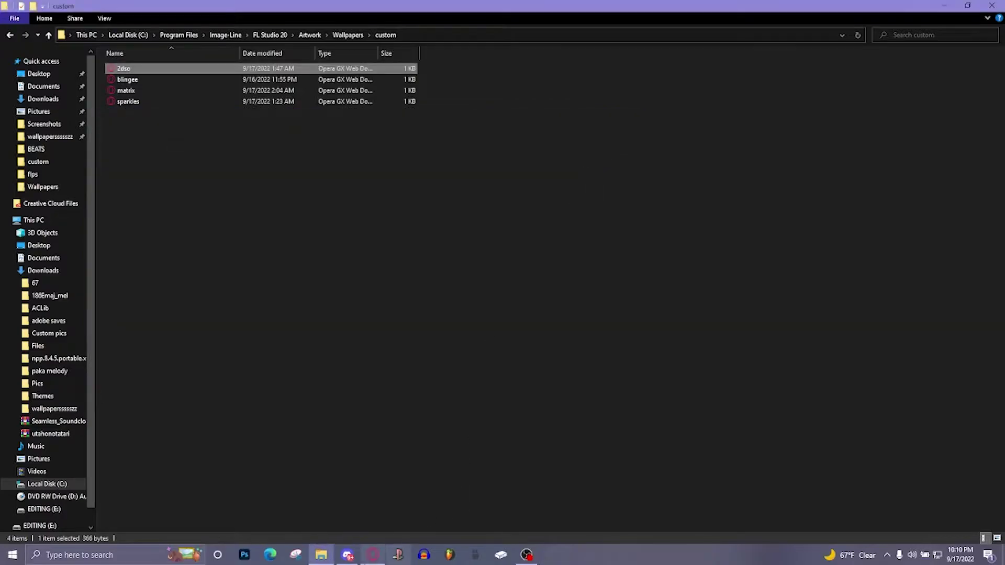
pyautogui.click(373, 555)
pyautogui.hotkey('ctrl', 'shift', 'Tab')
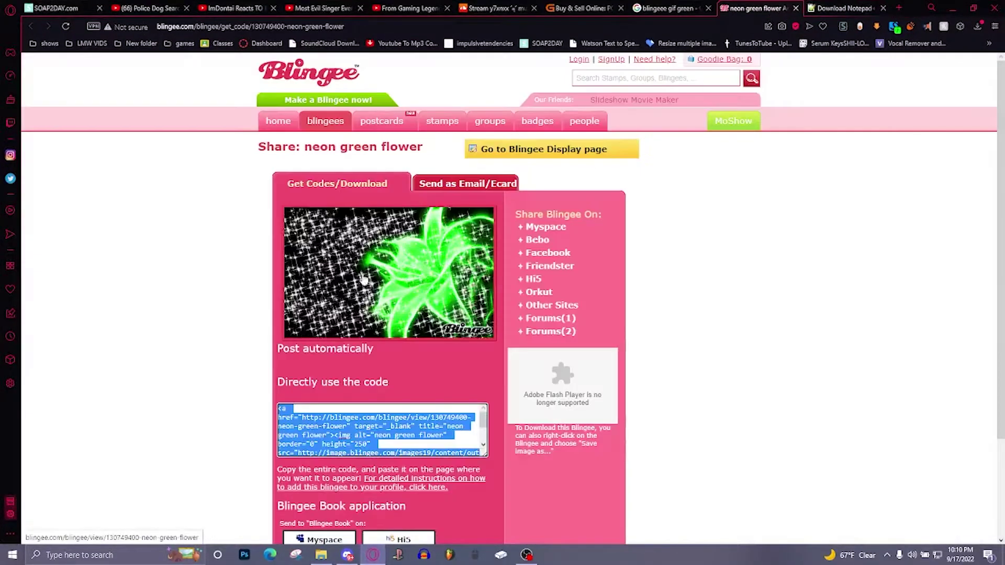
pyautogui.rightClick(365, 280)
pyautogui.click(392, 372)
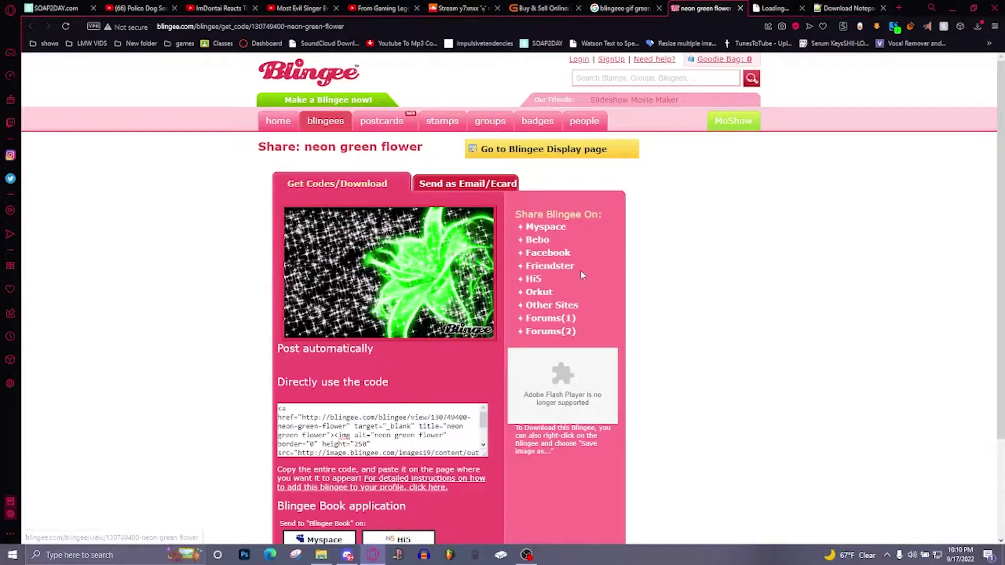
# Save the flower GIF to Downloads and open the downloaded file in a tab.
pyautogui.click(773, 8)
pyautogui.rightClick(476, 309)
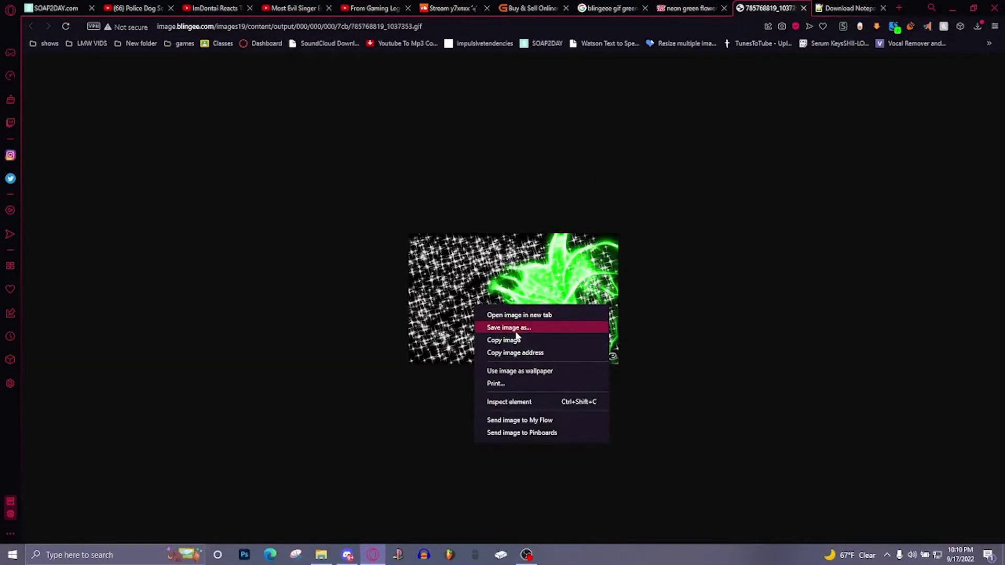
pyautogui.click(512, 329)
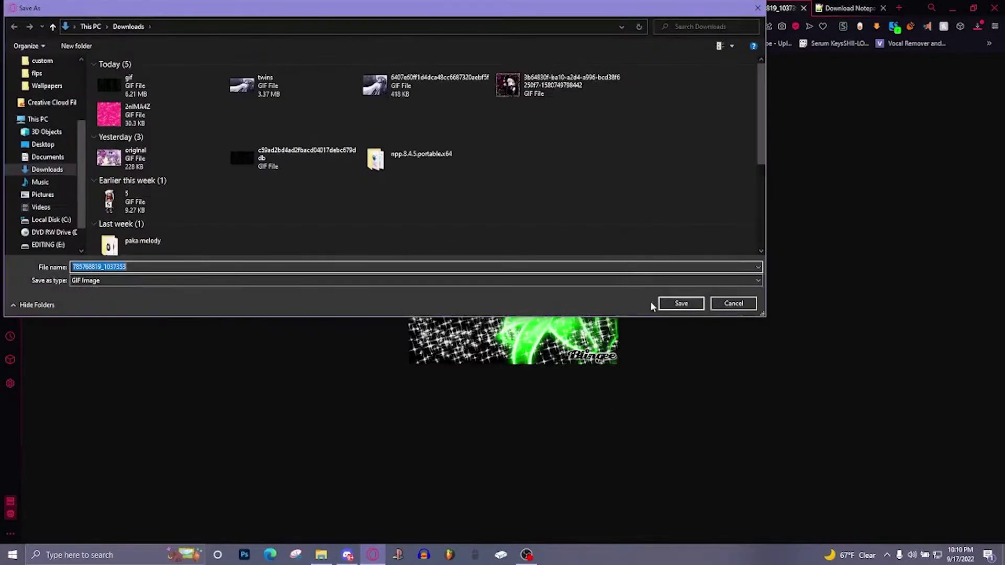
pyautogui.click(675, 304)
pyautogui.moveTo(885, 71)
pyautogui.mouseDown()
pyautogui.moveTo(851, 81)
pyautogui.moveTo(903, 8)
pyautogui.mouseUp()
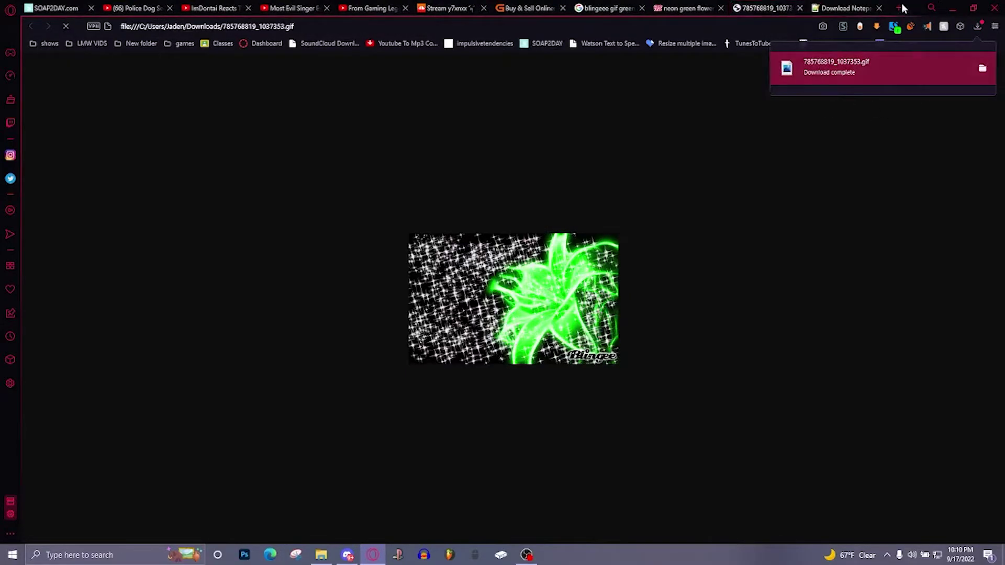
pyautogui.click(125, 27)
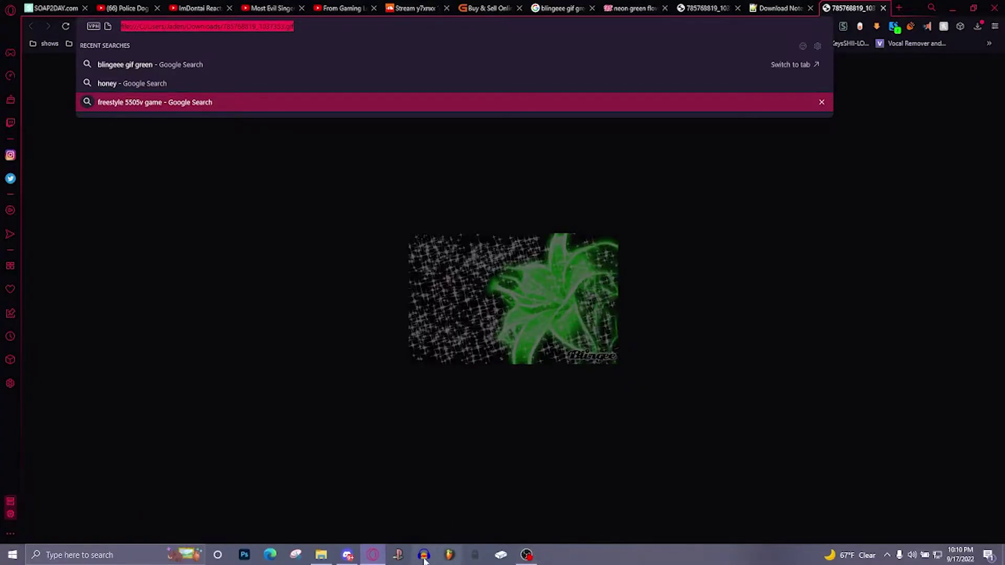
pyautogui.click(369, 554)
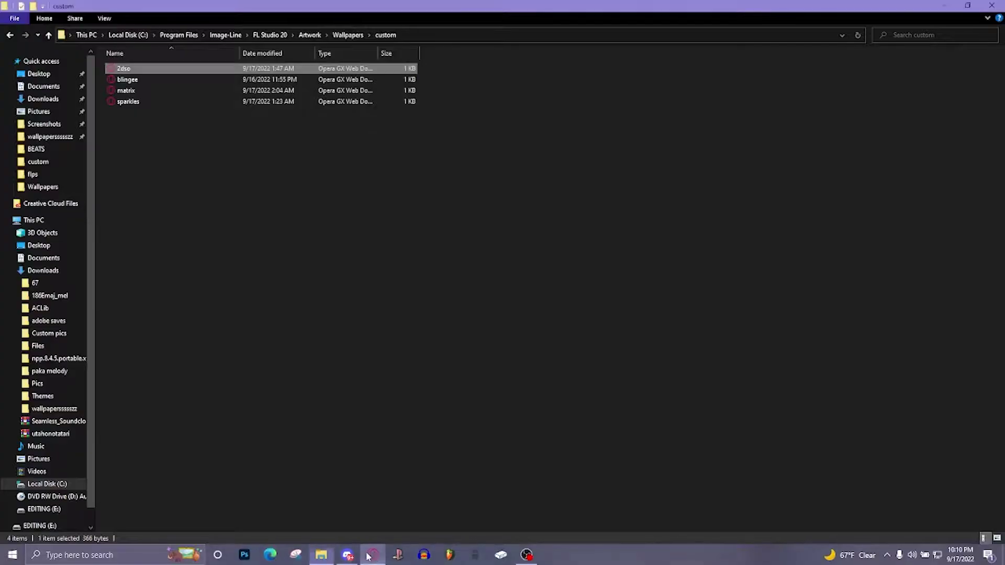
pyautogui.click(323, 555)
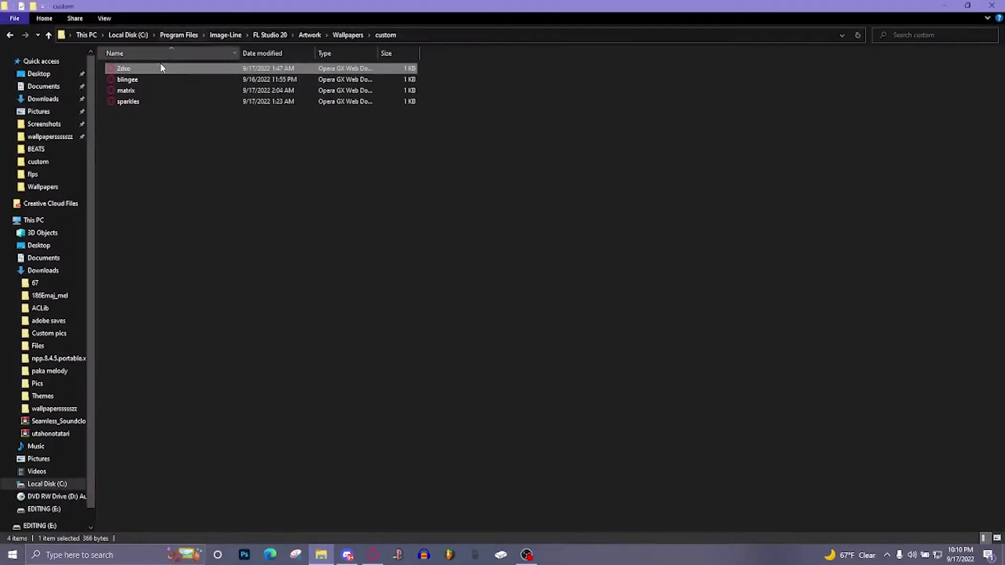
pyautogui.rightClick(134, 68)
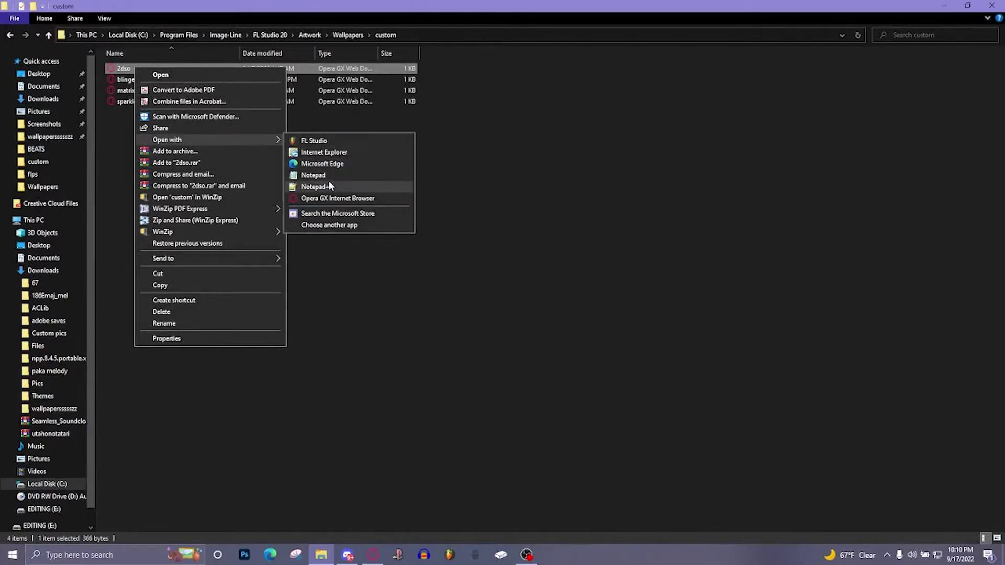
pyautogui.click(330, 186)
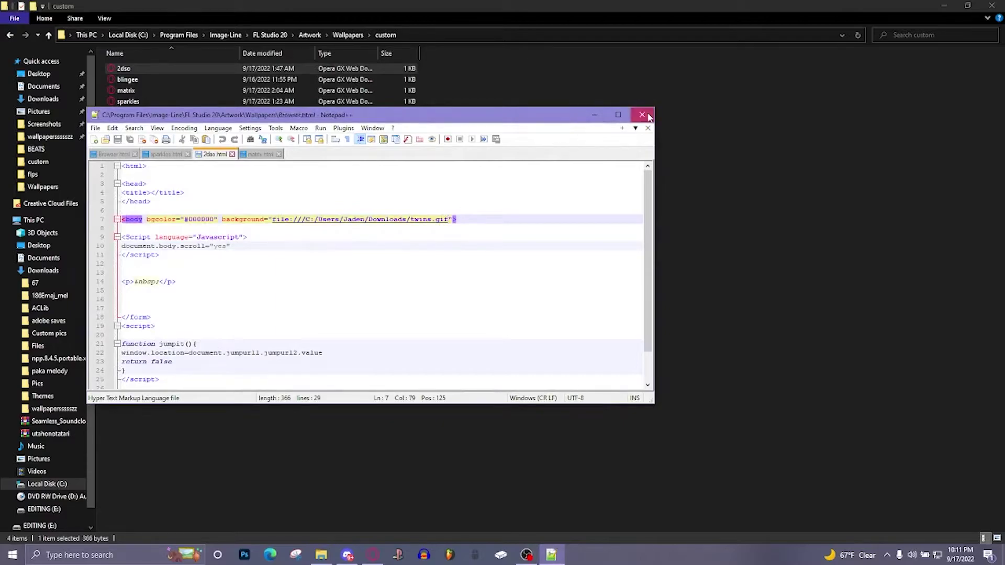
pyautogui.click(642, 115)
# Duplicate 2dso in the custom wallpapers folder and rename the copy to 'flower'.
pyautogui.rightClick(138, 68)
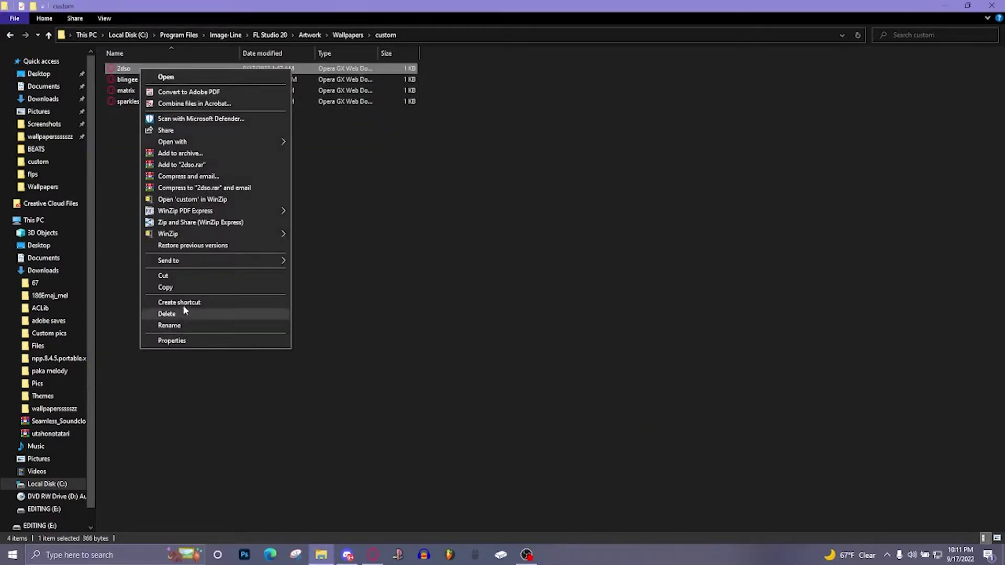
pyautogui.click(181, 287)
pyautogui.rightClick(229, 270)
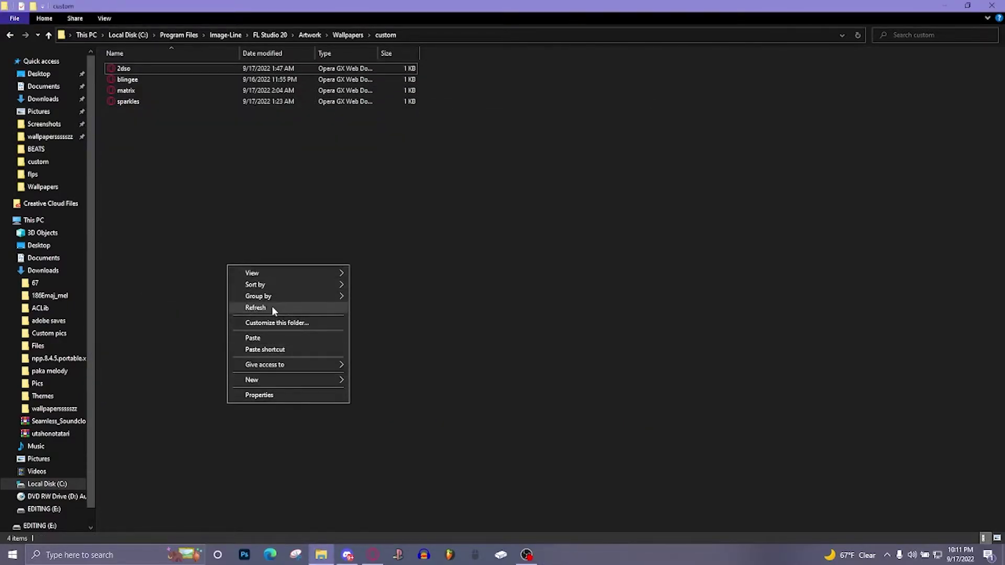
pyautogui.click(271, 338)
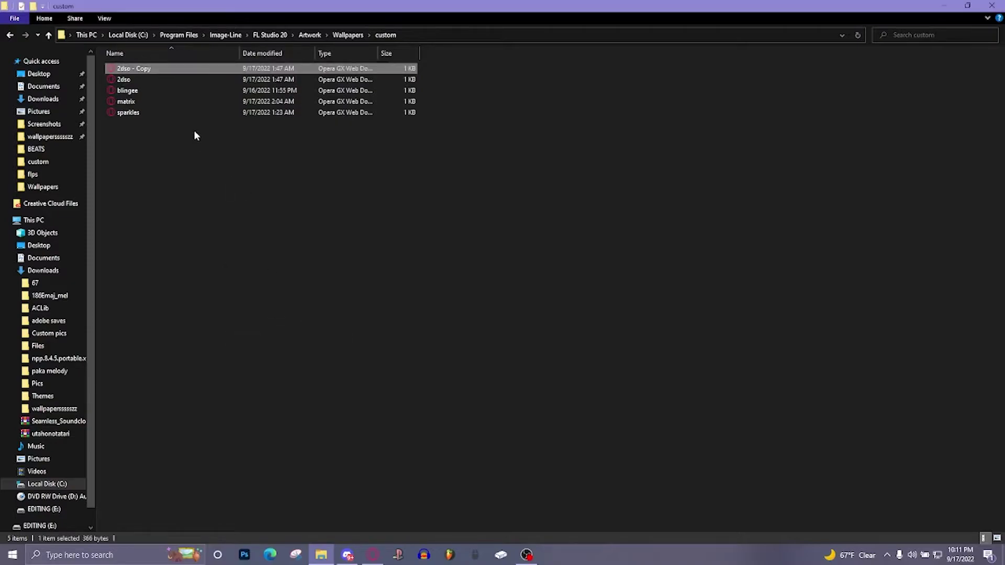
pyautogui.rightClick(169, 72)
pyautogui.click(246, 326)
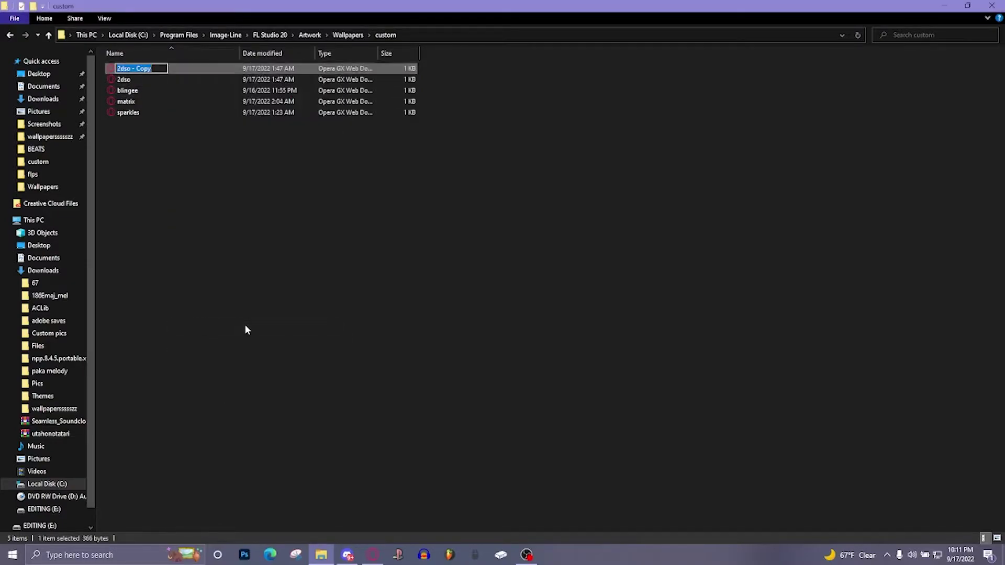
pyautogui.click(129, 68)
pyautogui.write('flower')
pyautogui.press('Return')
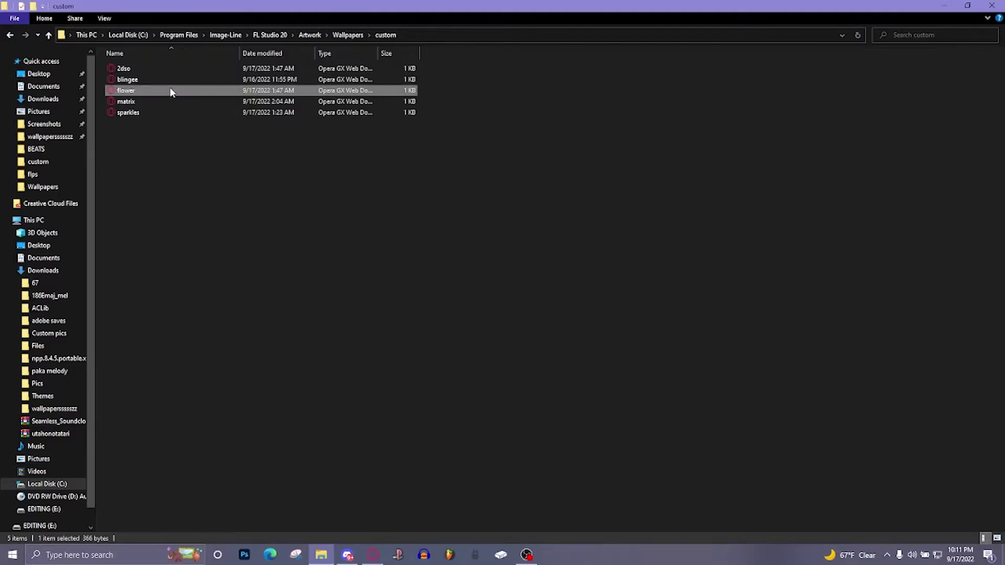
# Preview flower.html, close its tab, and search 'gif resizer' to reach RedKetchup's GIF Resizer.
pyautogui.doubleClick(170, 92)
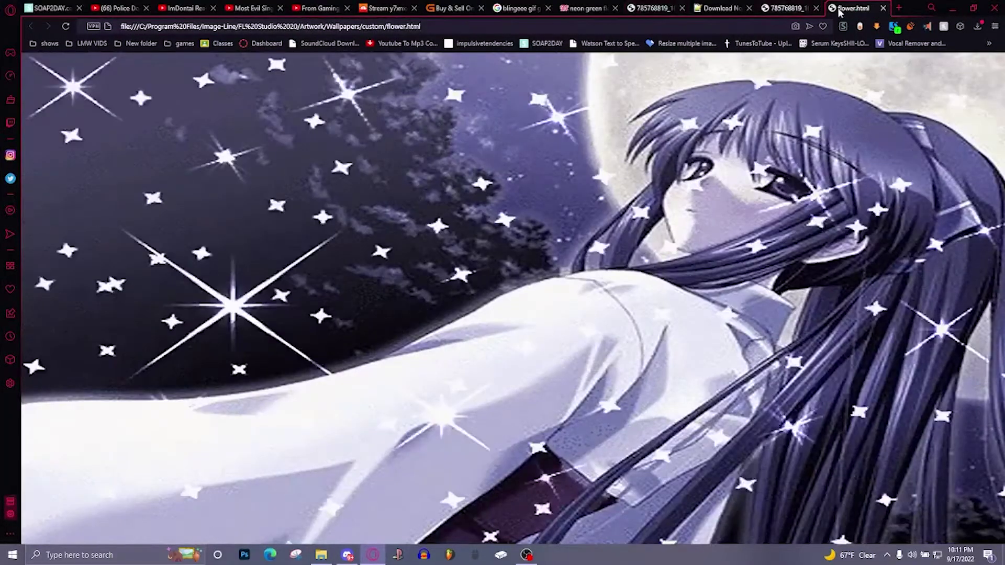
pyautogui.click(882, 8)
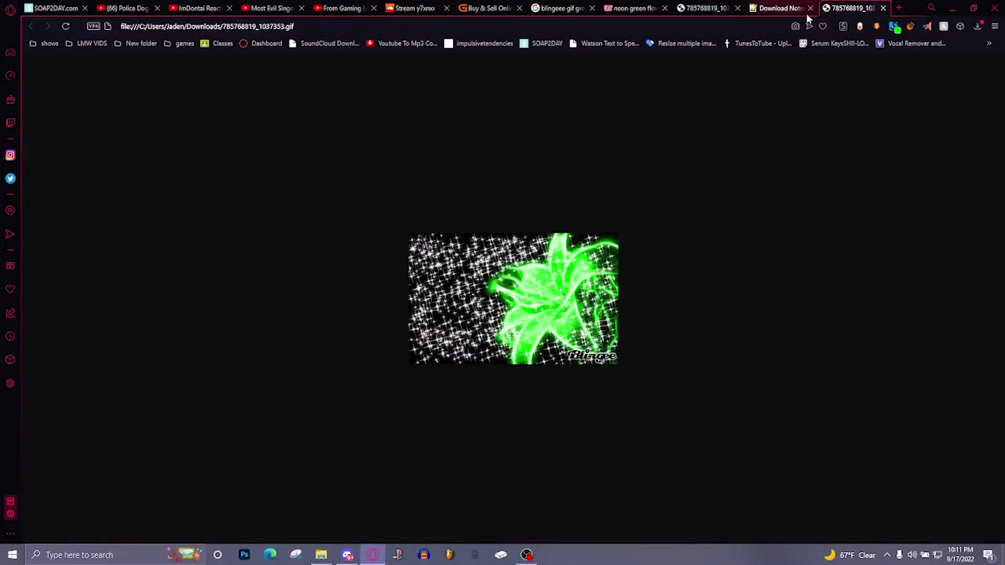
pyautogui.click(653, 27)
pyautogui.write('gif r')
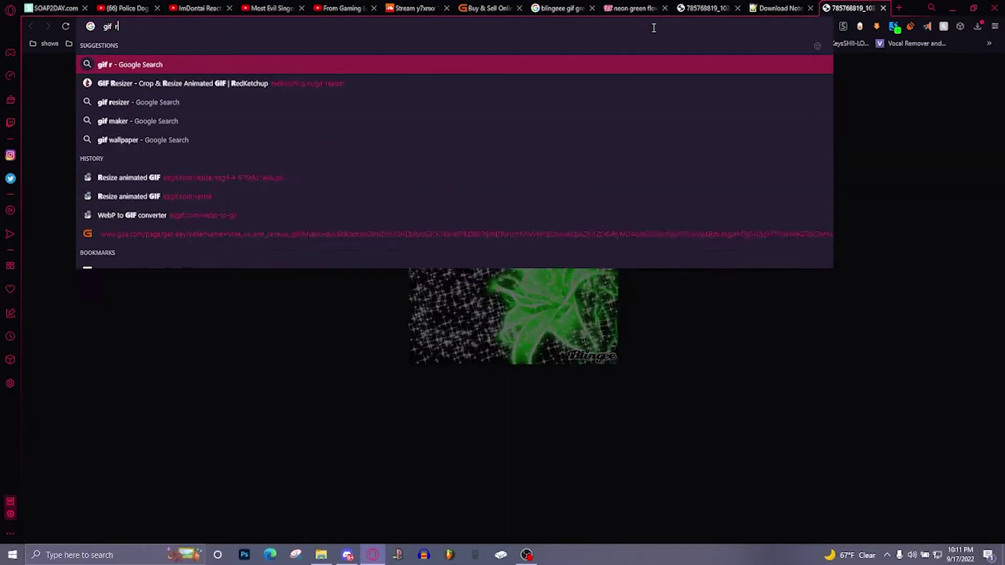
pyautogui.write('esizre')
pyautogui.press('Return')
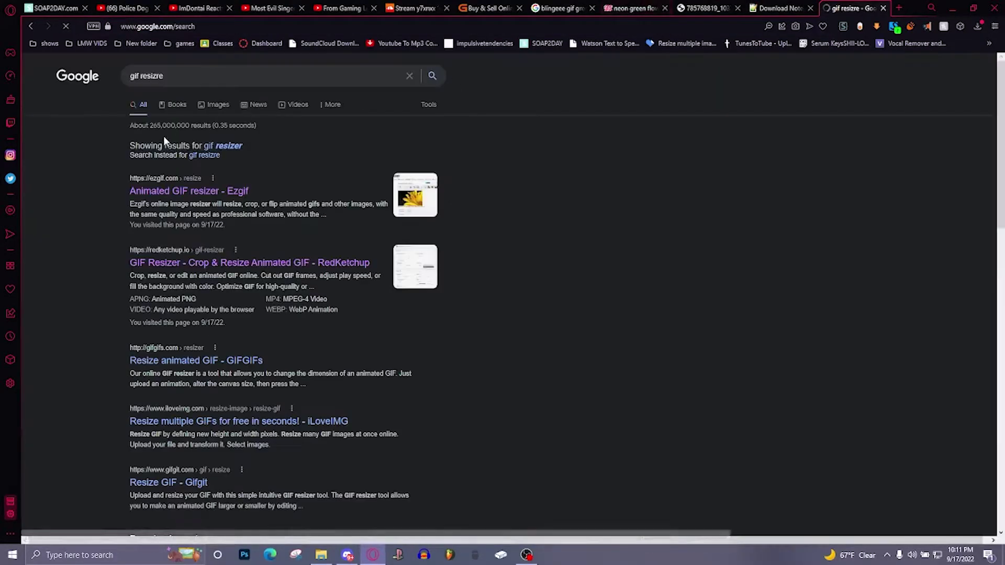
pyautogui.click(189, 261)
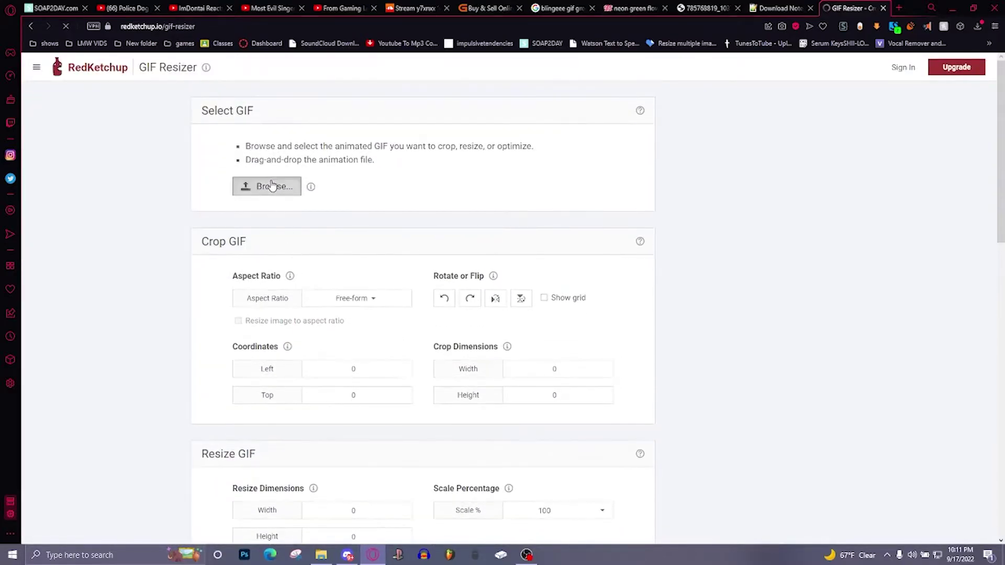
# Load the green flower GIF into the RedKetchup GIF Resizer and select the left crop value.
pyautogui.click(275, 186)
pyautogui.click(265, 259)
pyautogui.scroll(-3, 344, 270)
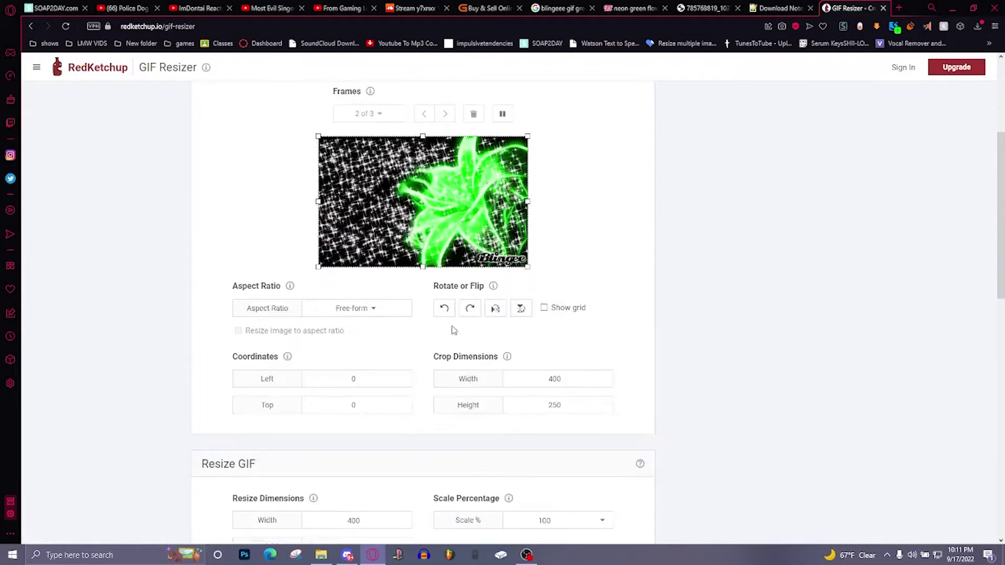
pyautogui.doubleClick(358, 326)
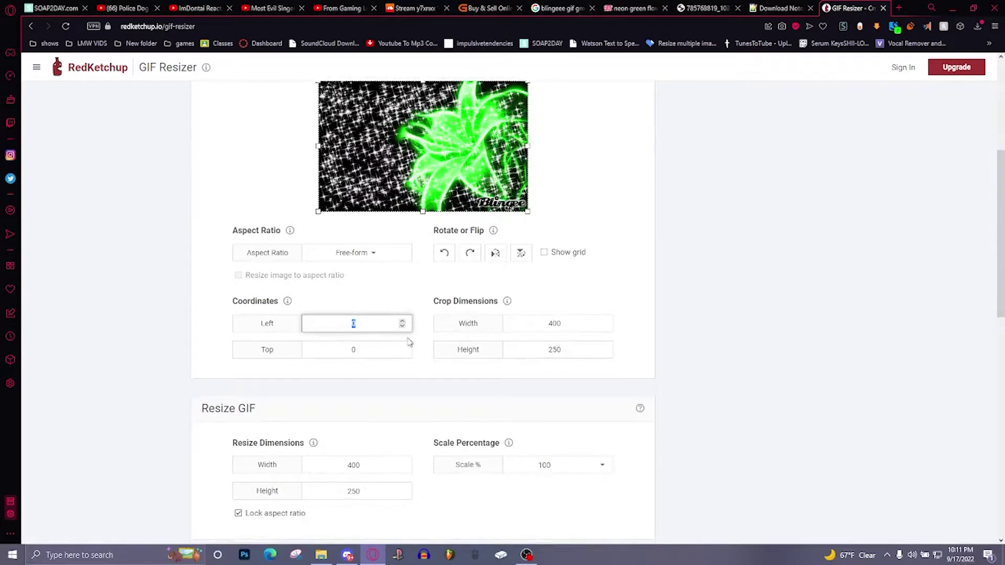
pyautogui.scroll(-2, 318, 386)
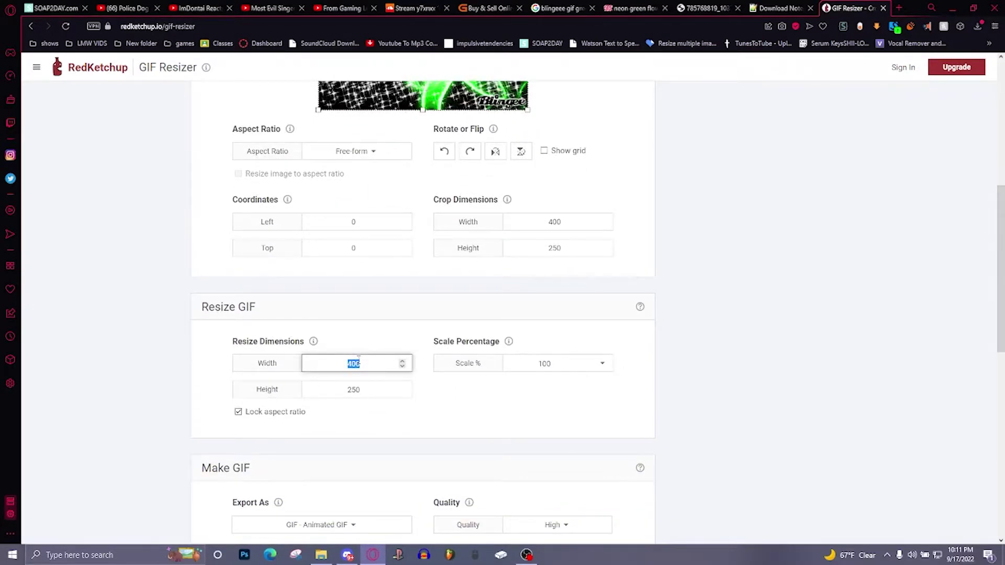
pyautogui.write('1080')
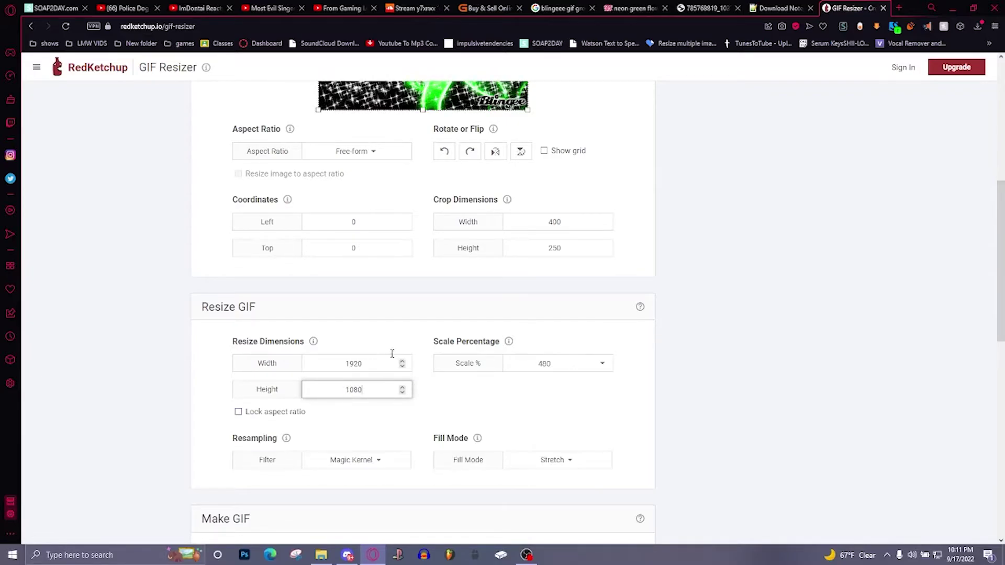
pyautogui.scroll(-3, 391, 353)
pyautogui.scroll(-2, 413, 374)
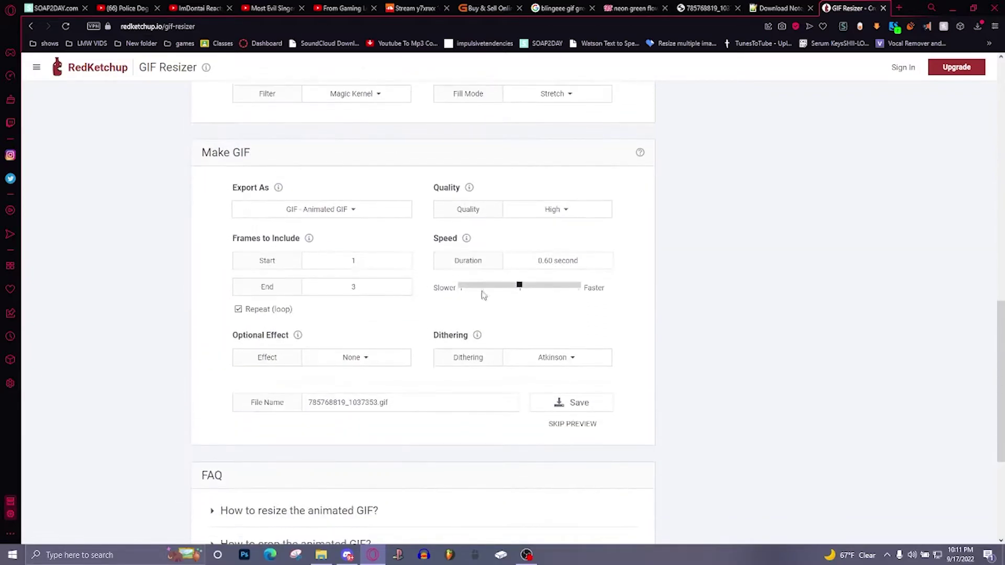
pyautogui.scroll(-3, 476, 341)
pyautogui.scroll(3, 436, 342)
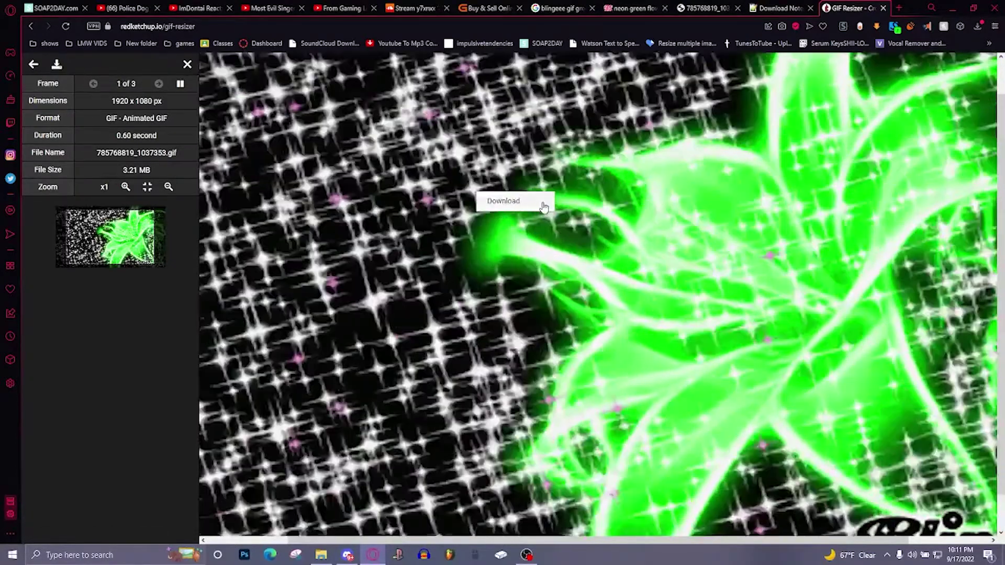
# Download the resized GIF, open it in a tab, and save it as 'flower'.
pyautogui.click(543, 205)
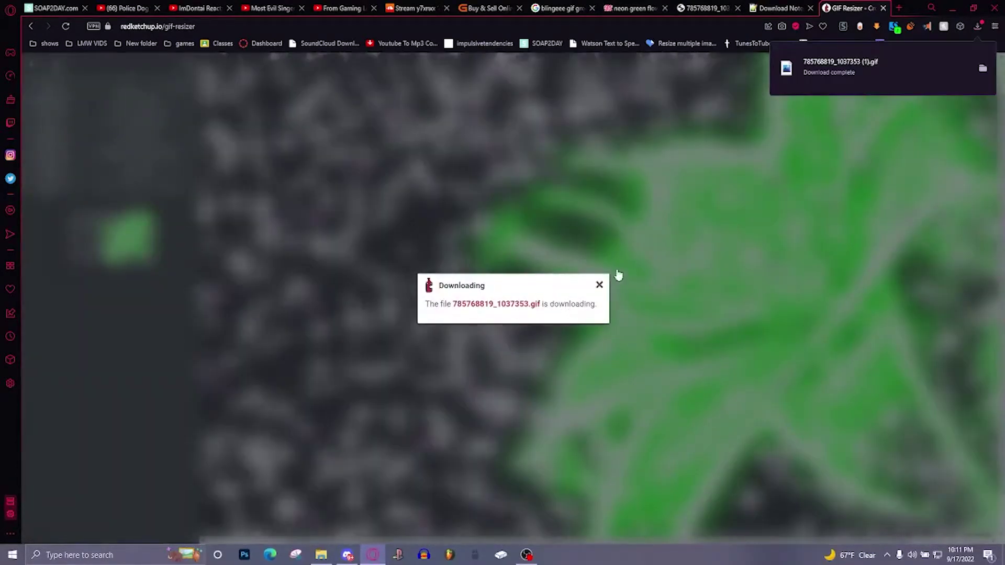
pyautogui.moveTo(869, 75); pyautogui.dragTo(905, 11)
pyautogui.rightClick(532, 244)
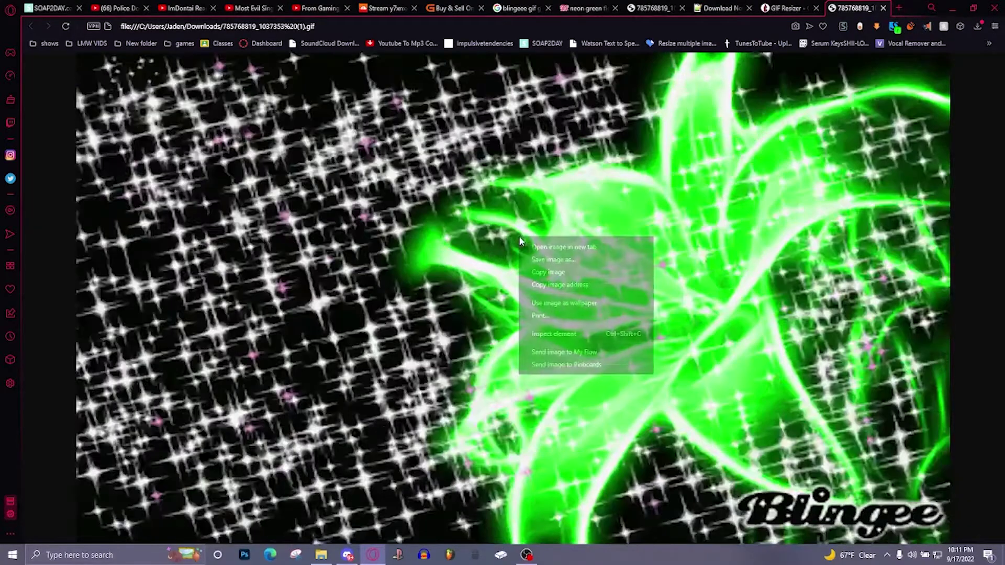
pyautogui.click(564, 270)
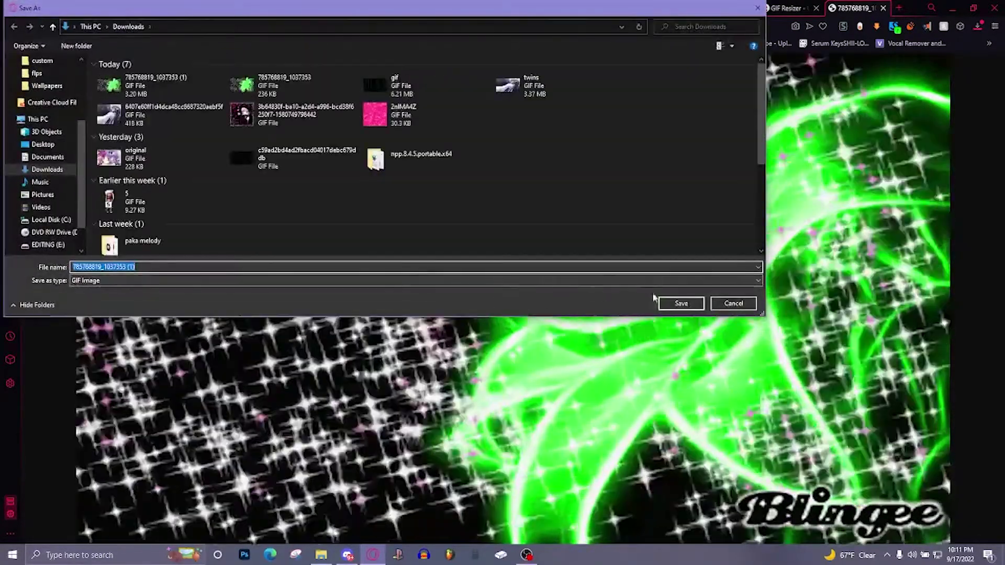
pyautogui.write('flower')
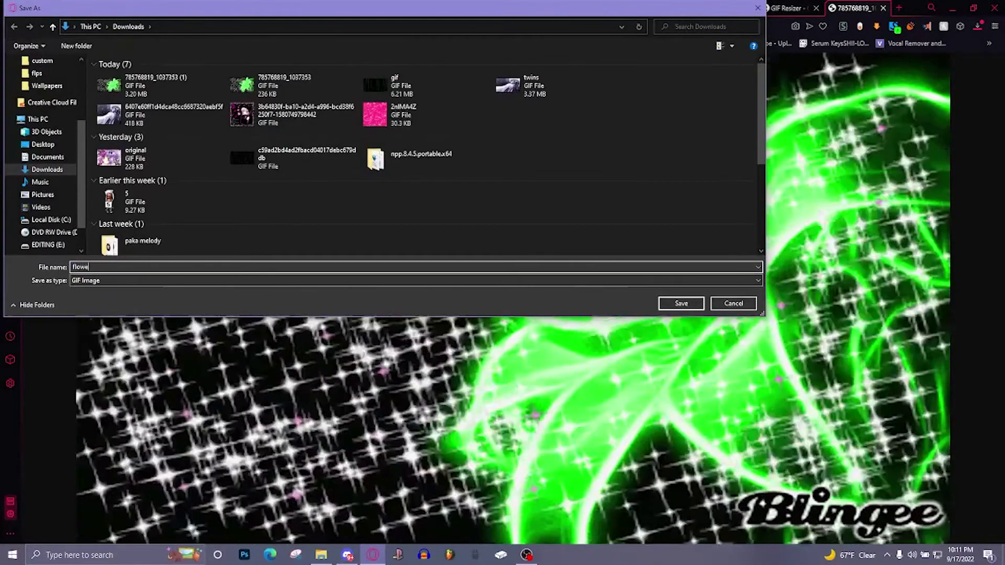
pyautogui.press('Return')
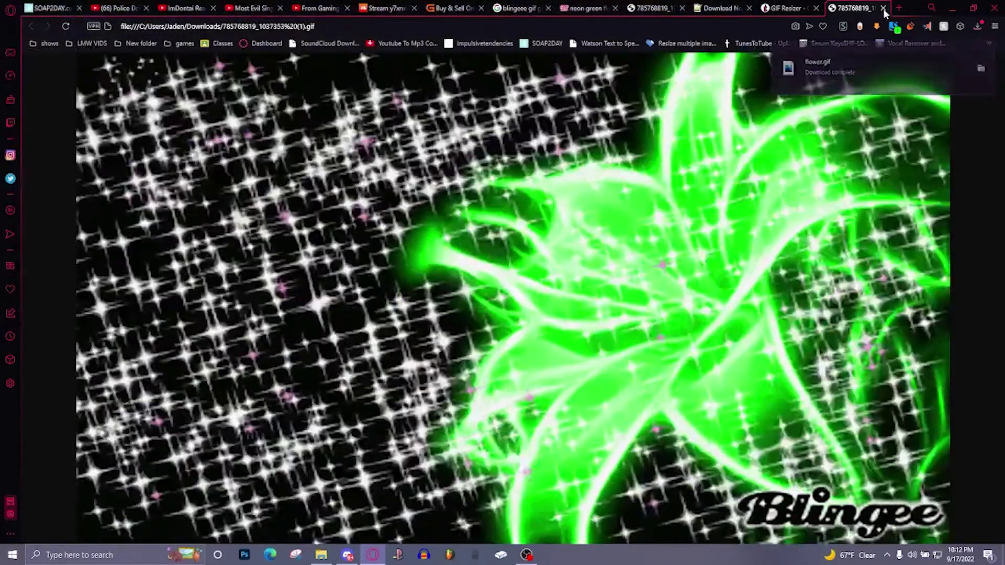
# Close the preview and resizer tabs and open flower.gif from recent downloads.
pyautogui.click(882, 8)
pyautogui.click(883, 8)
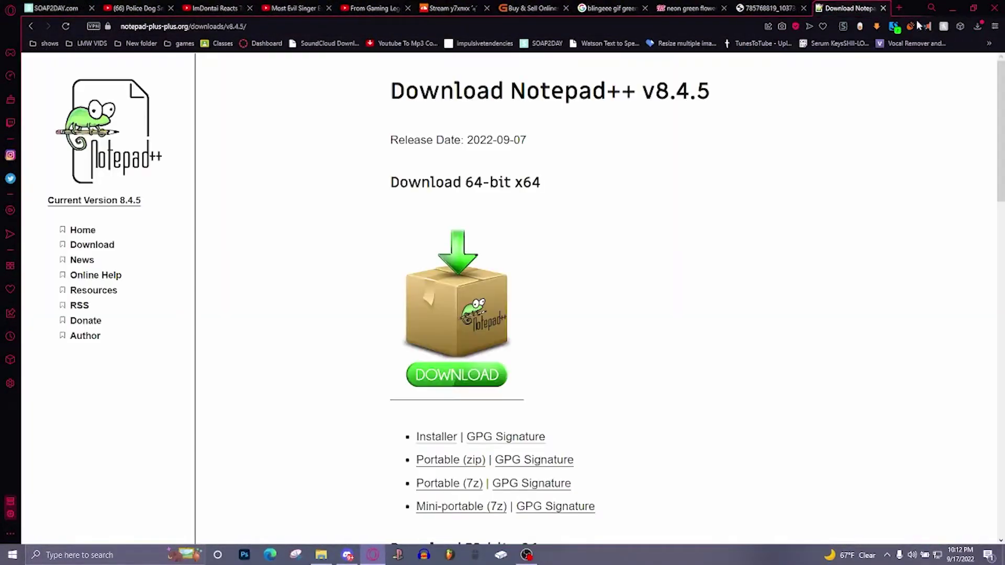
pyautogui.click(978, 26)
pyautogui.moveTo(864, 94)
pyautogui.mouseDown()
pyautogui.moveTo(925, 15)
pyautogui.moveTo(903, 10)
pyautogui.mouseUp()
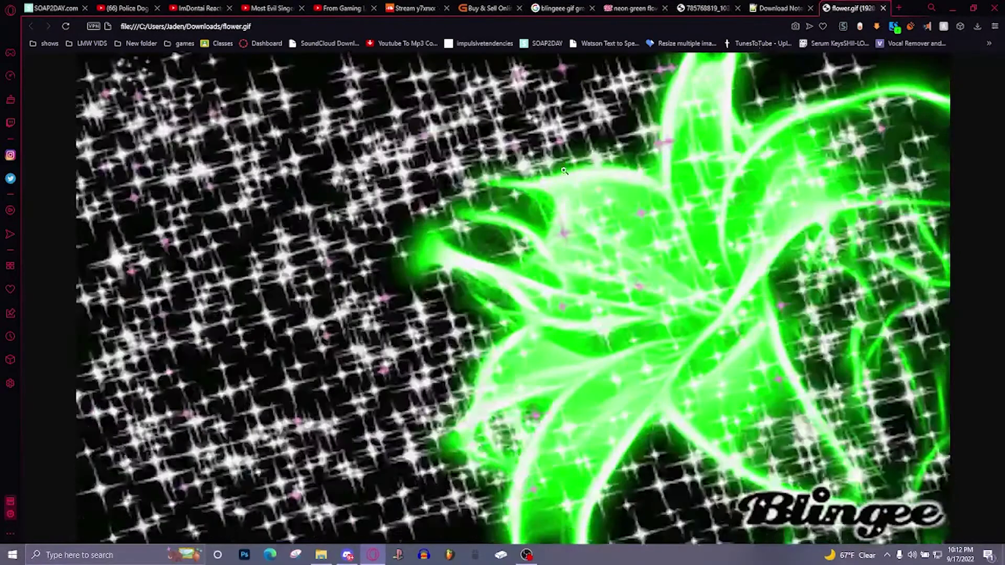
pyautogui.rightClick(523, 196)
pyautogui.click(558, 222)
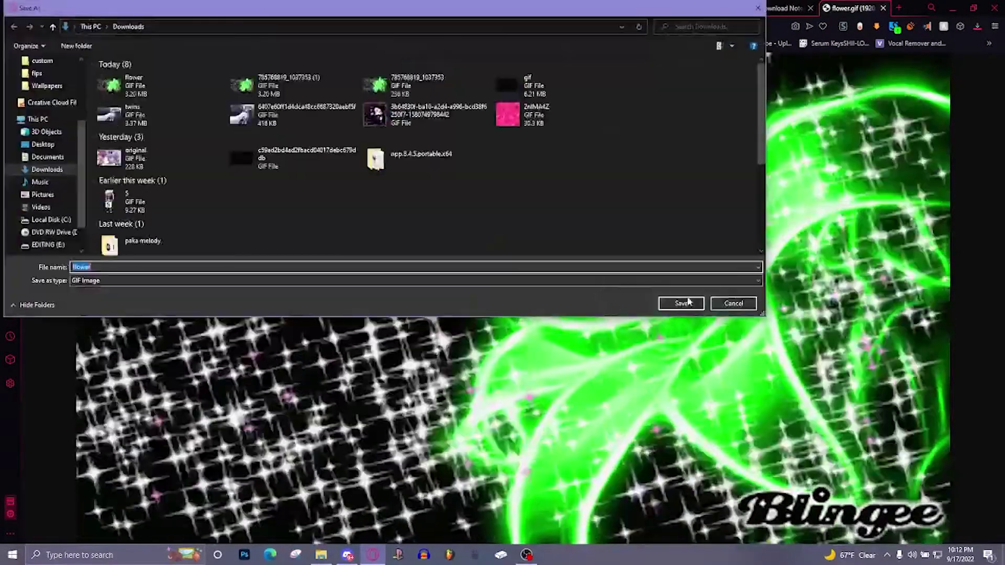
pyautogui.press('Return')
# Copy flower.gif's local file address from the address bar.
pyautogui.click(419, 23)
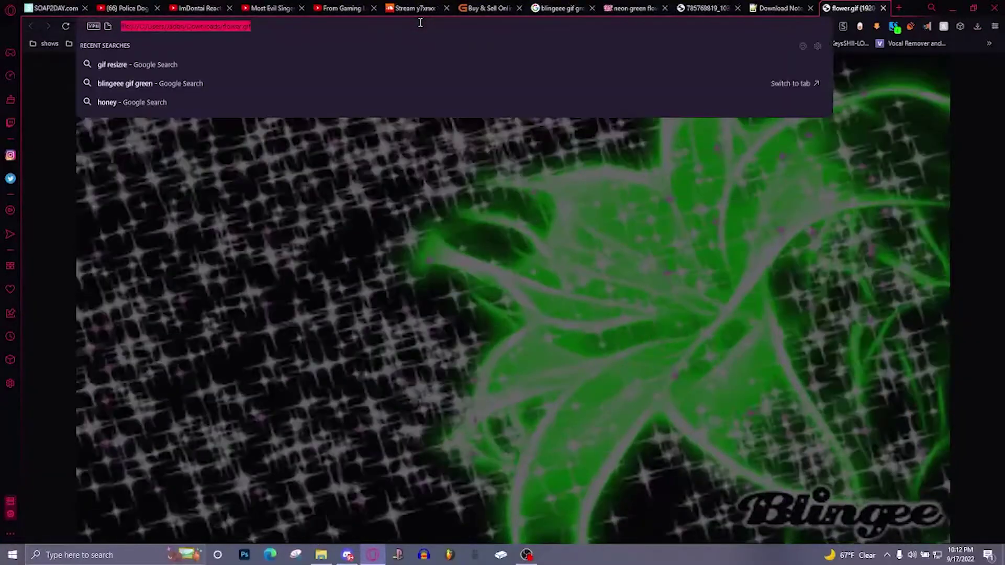
pyautogui.press('Down')
pyautogui.press('Down')
pyautogui.press('Down')
pyautogui.press('Escape')
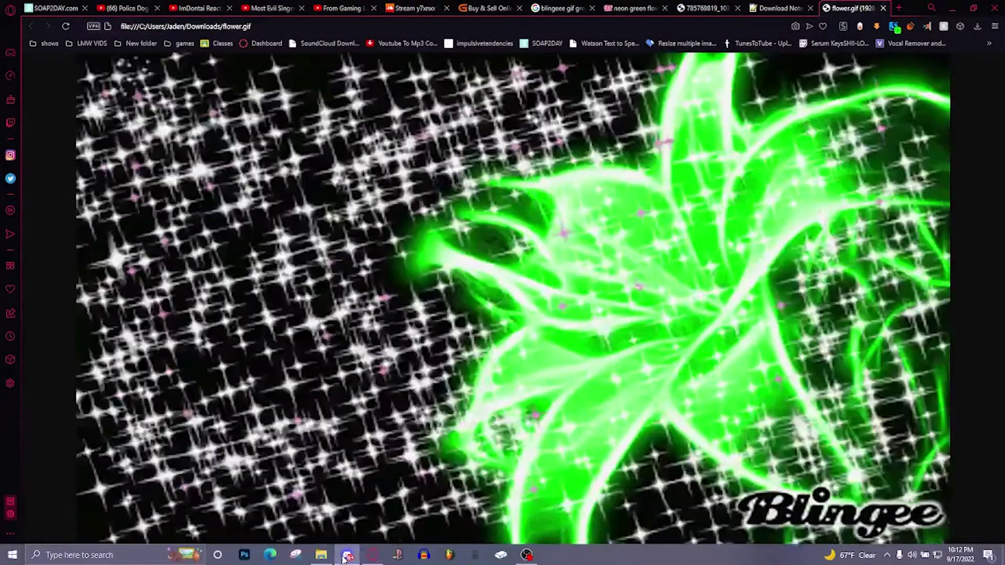
pyautogui.click(323, 555)
# Point flower.html's body background to flower.gif in Downloads using Notepad++, then close it.
pyautogui.rightClick(137, 98)
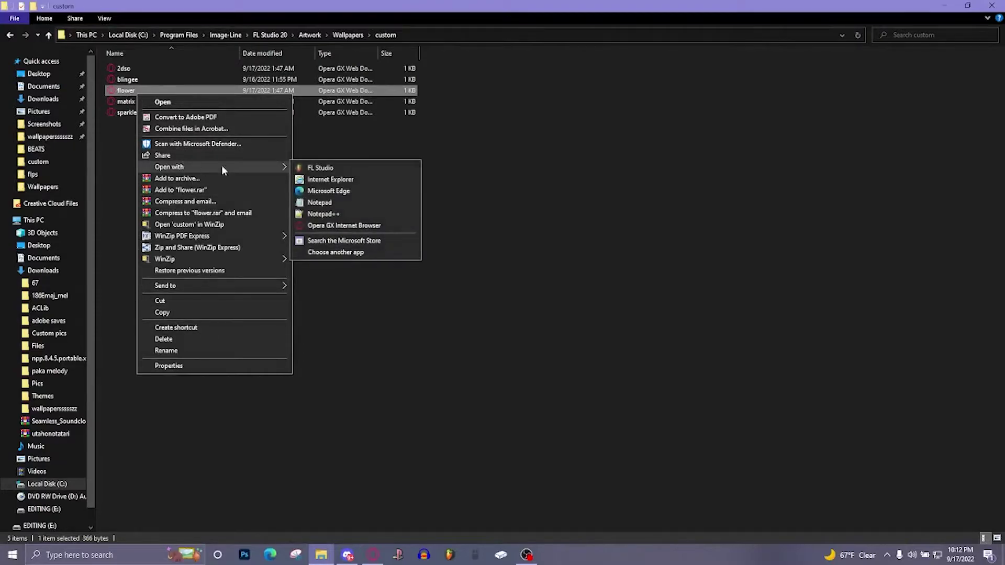
pyautogui.click(329, 214)
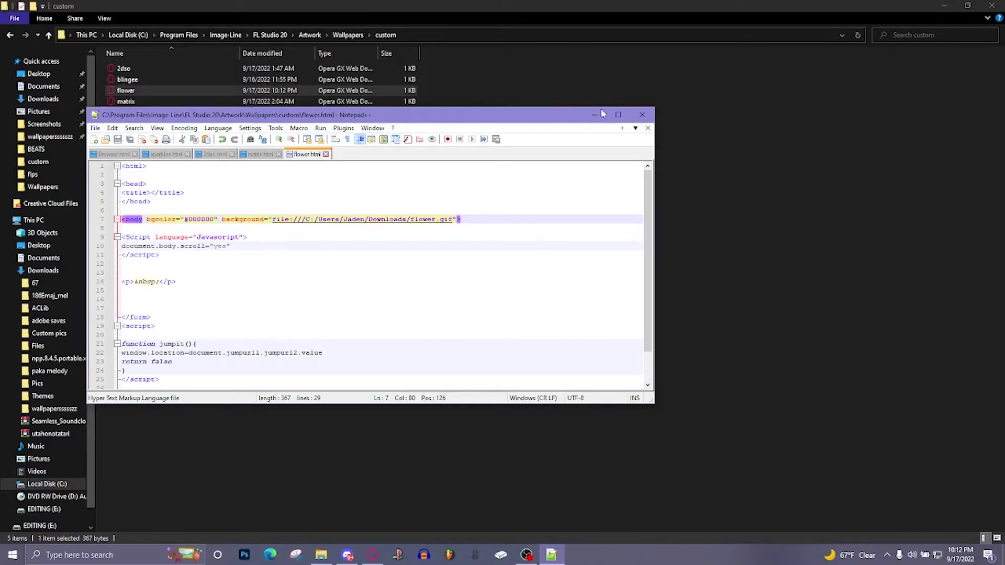
pyautogui.click(642, 115)
# Refresh the custom wallpapers folder, close File Explorer, and return to FL Studio 20.
pyautogui.rightClick(714, 143)
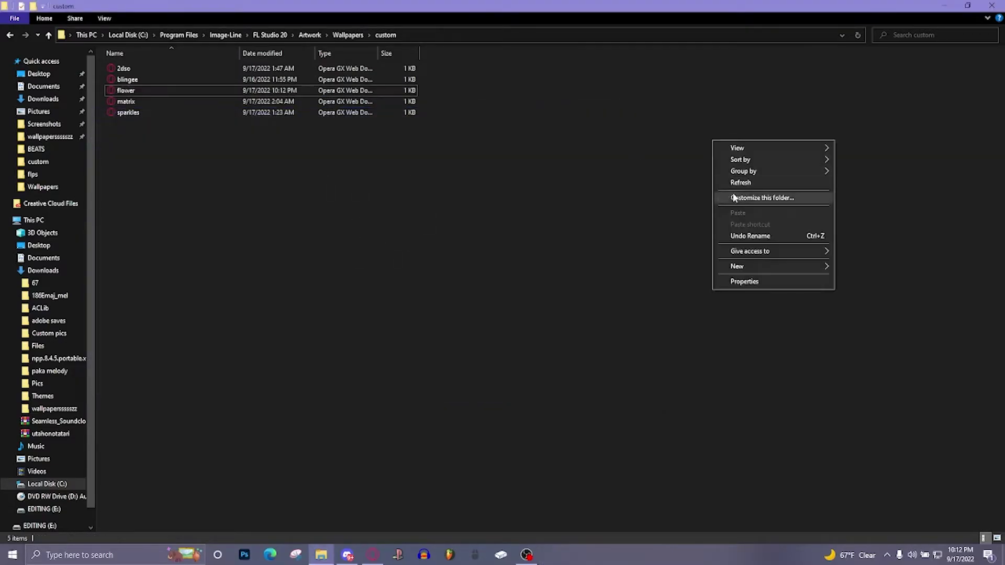
pyautogui.click(744, 185)
pyautogui.click(975, 8)
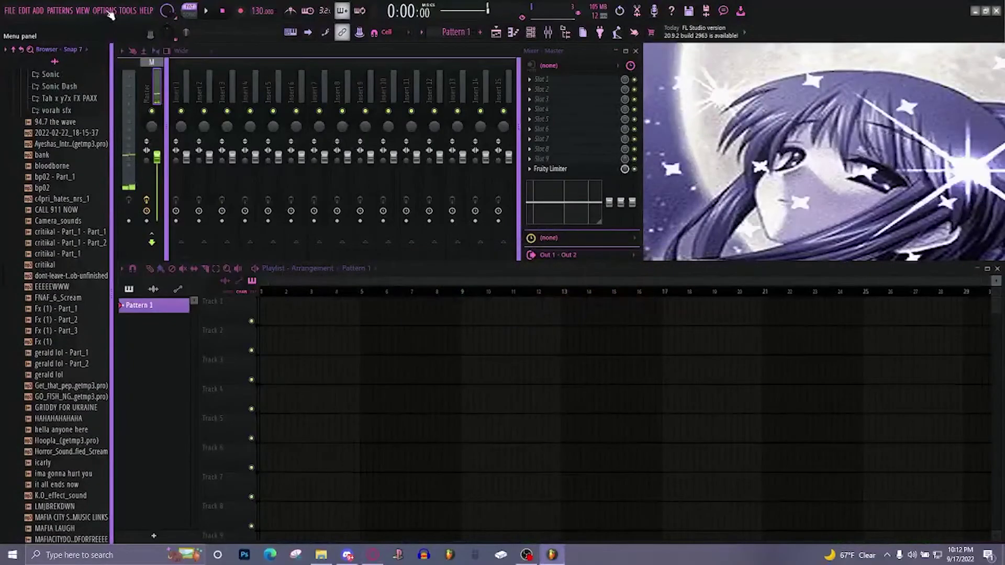
pyautogui.click(107, 11)
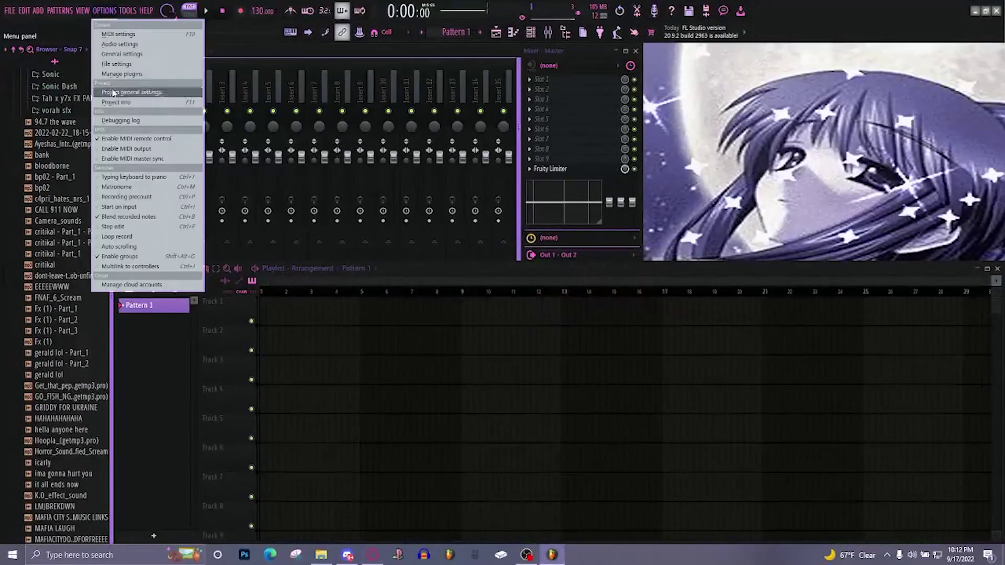
pyautogui.moveTo(82, 10)
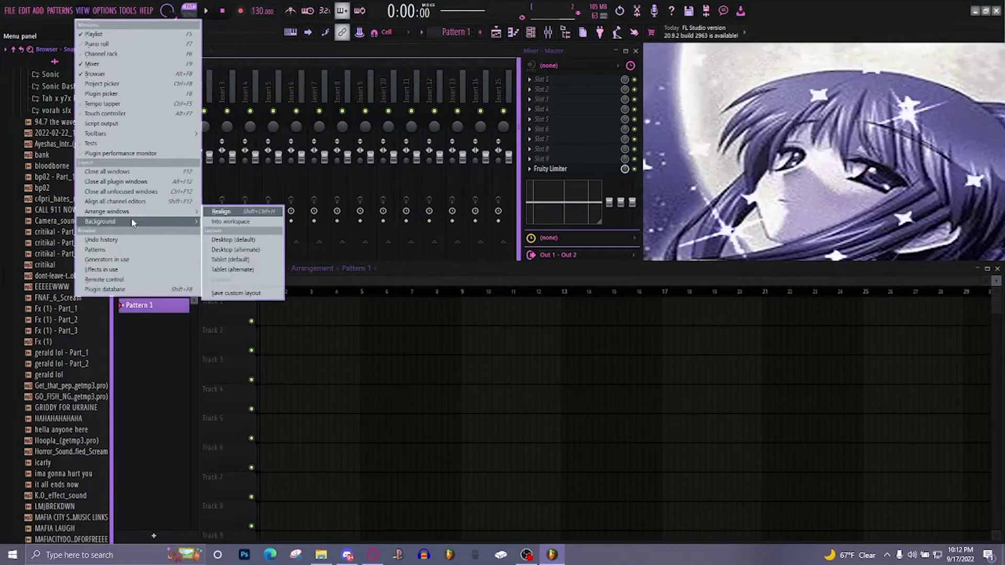
# Load the flower wallpaper from Wallpapers\custom as background, then toggle Mixer and Playlist to check.
pyautogui.click(238, 221)
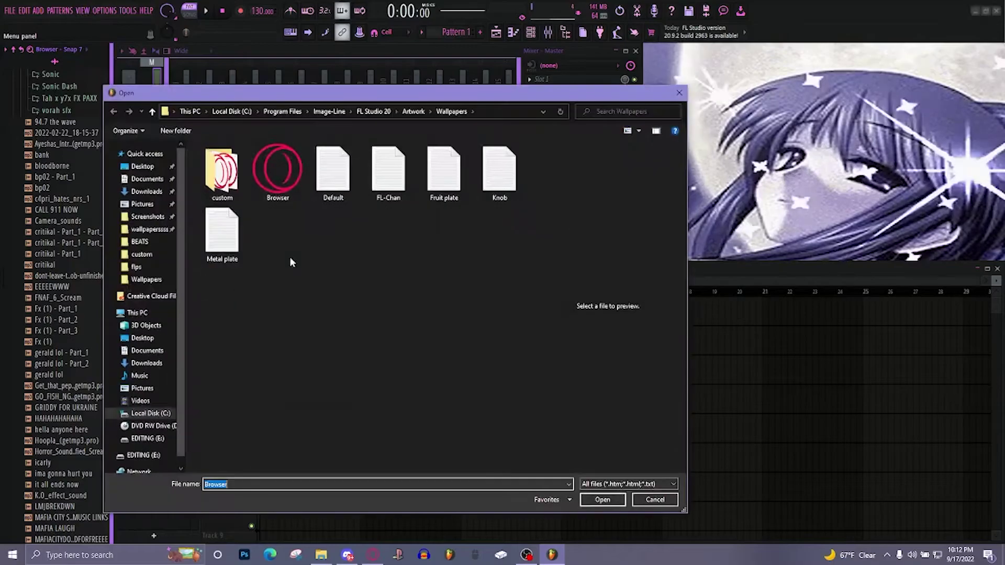
pyautogui.doubleClick(231, 194)
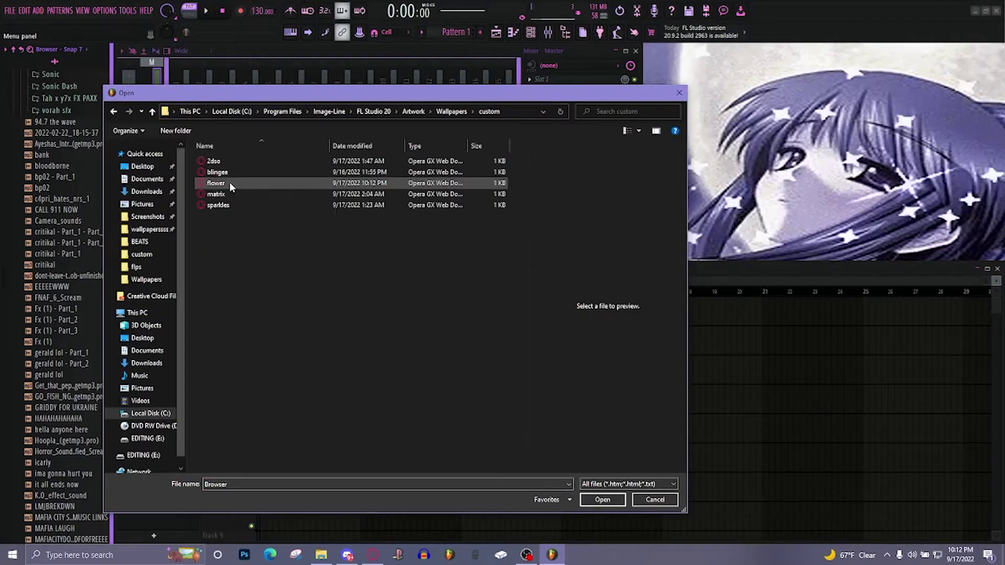
pyautogui.click(636, 50)
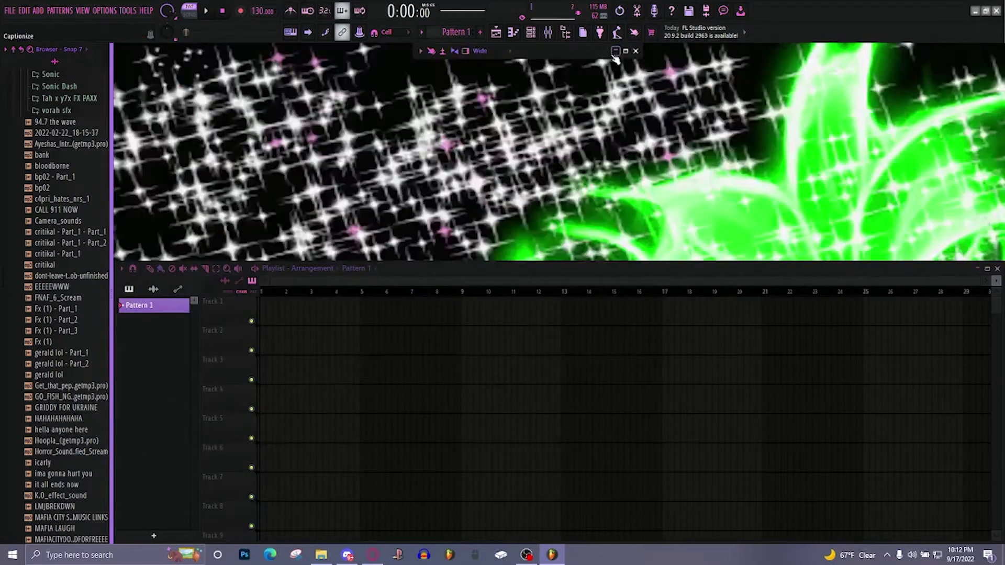
pyautogui.click(976, 268)
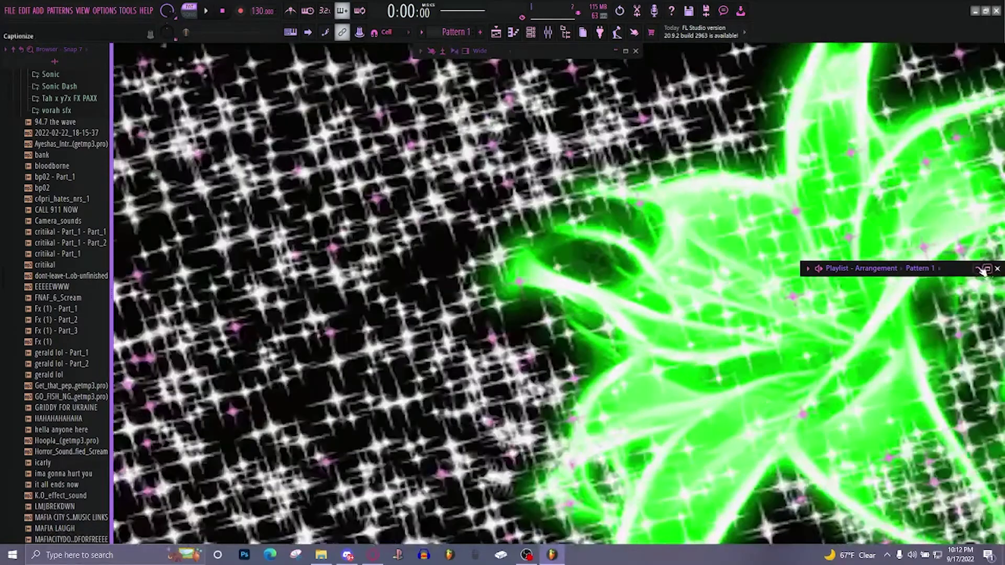
pyautogui.click(975, 267)
pyautogui.click(616, 53)
pyautogui.click(105, 10)
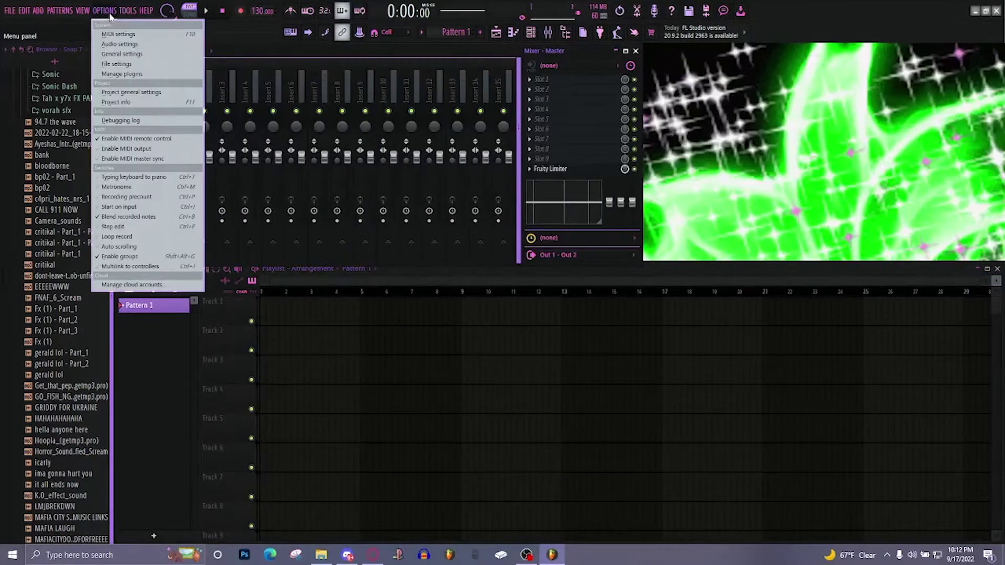